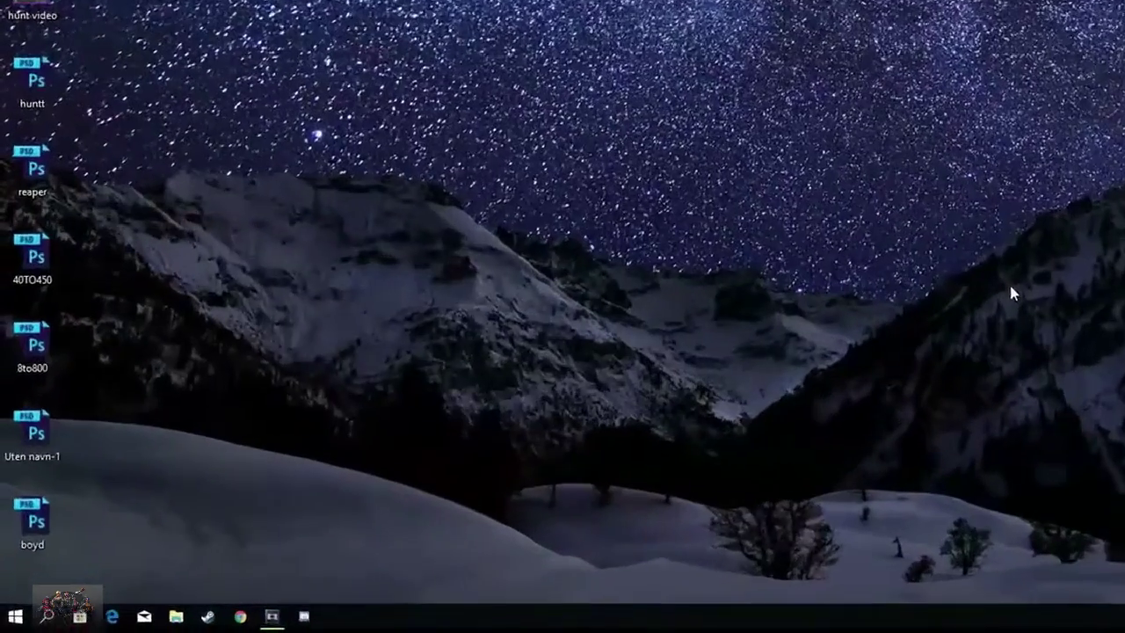
Open This PC in a maximized File Explorer window and go into the Windows (C:) drive
key(super)
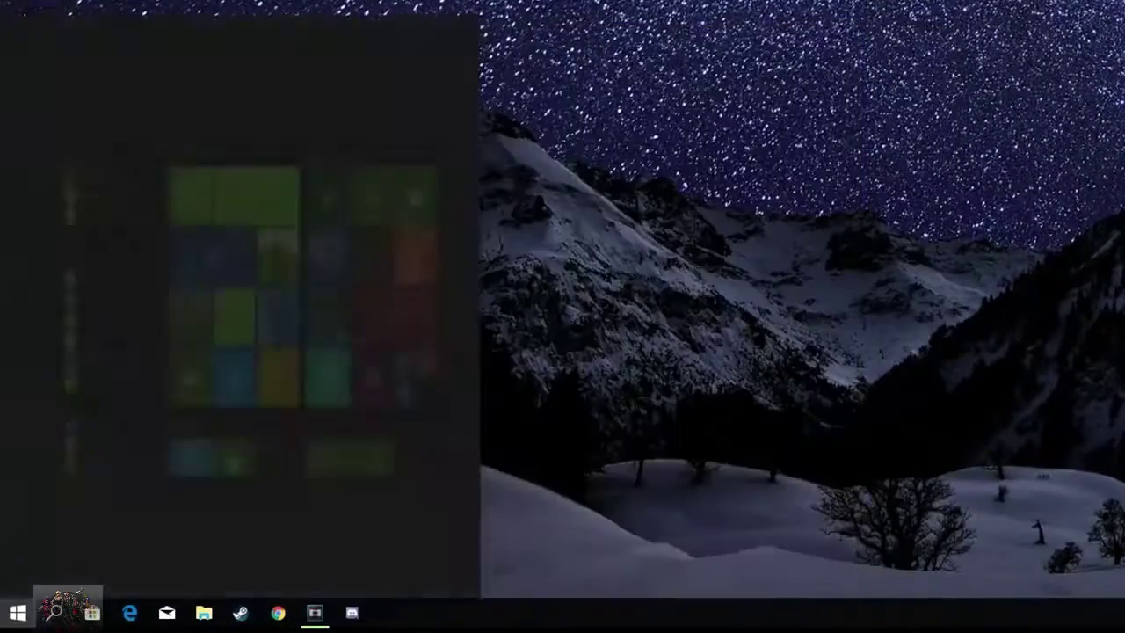
text(this pc)
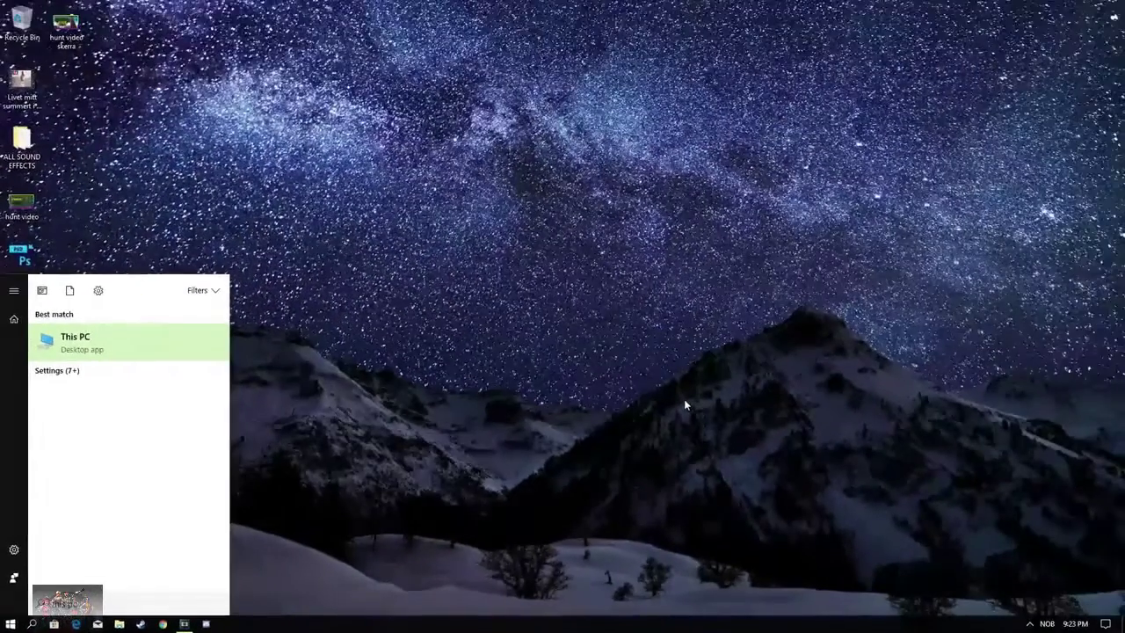
key(Return)
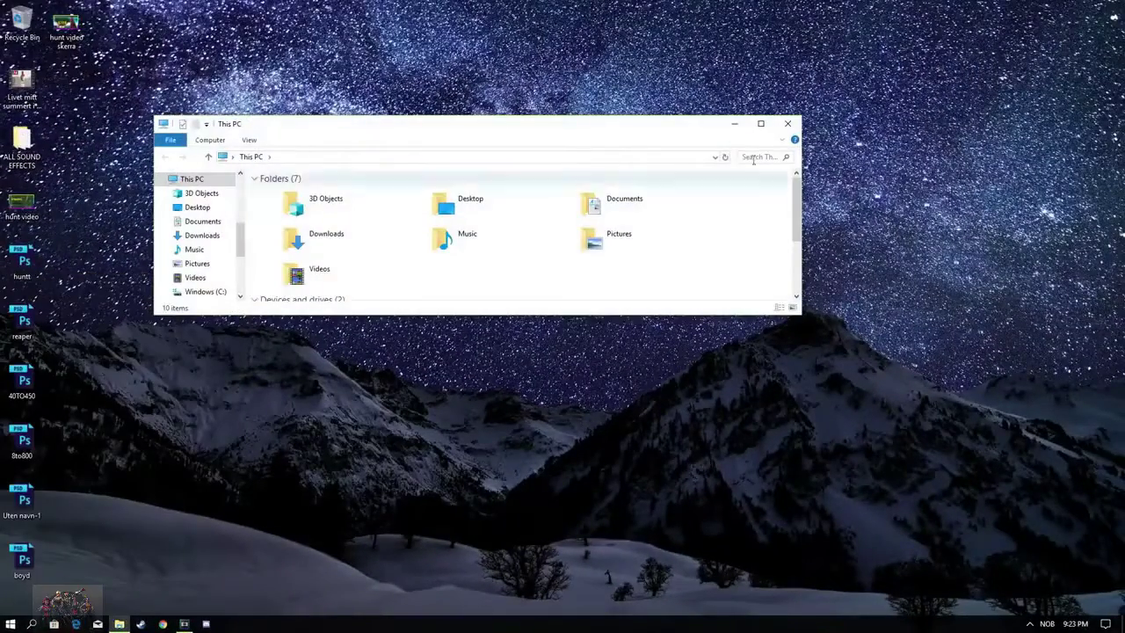
drag(665, 123, 691, 2)
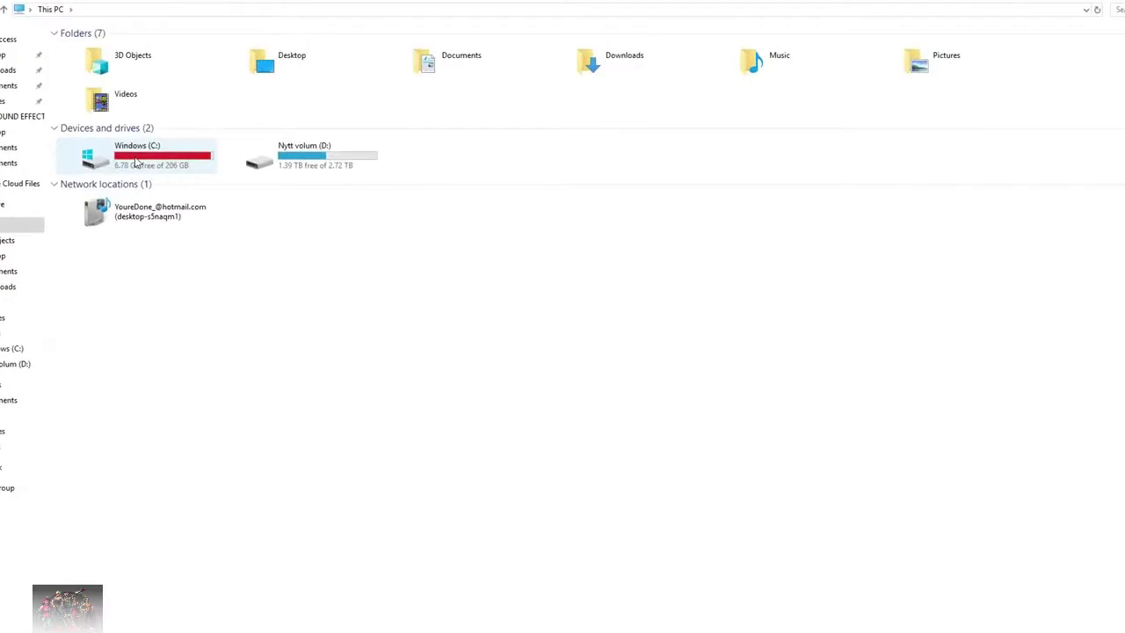
double_click(174, 176)
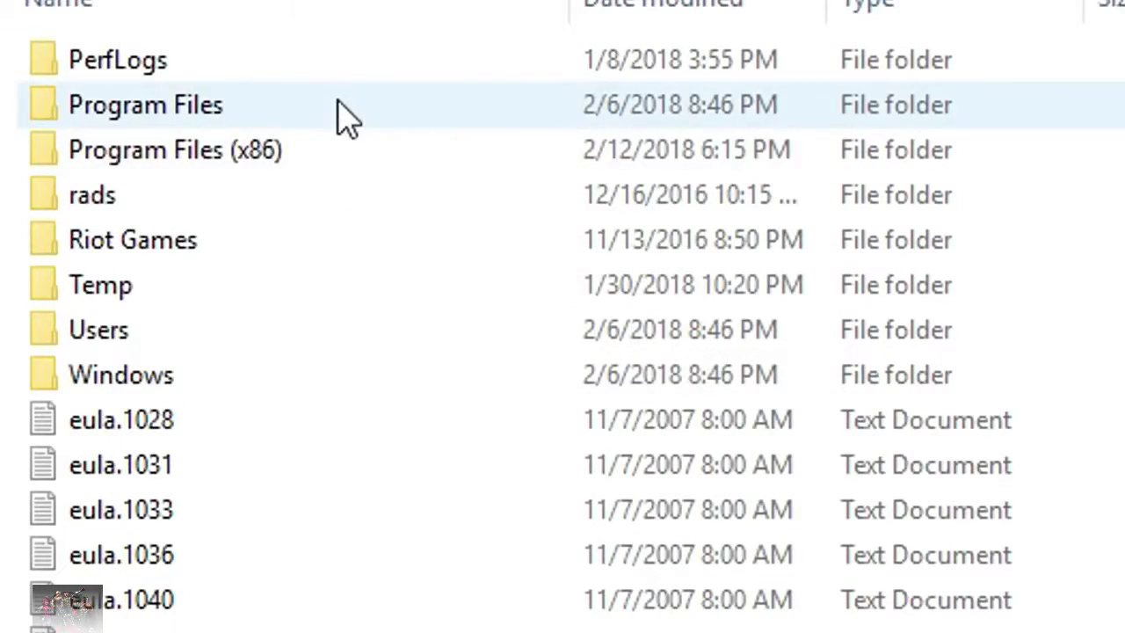
Navigate to the folder Program Files (x86)\Epic Games\Launcher\Engine\Binaries\Win64
double_click(297, 158)
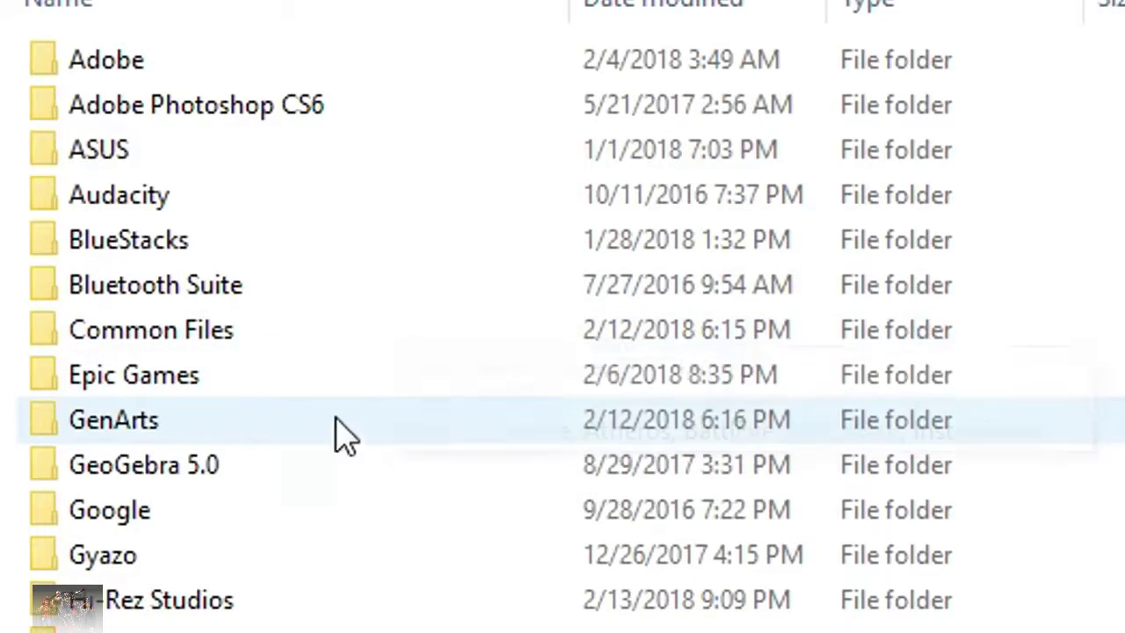
double_click(258, 377)
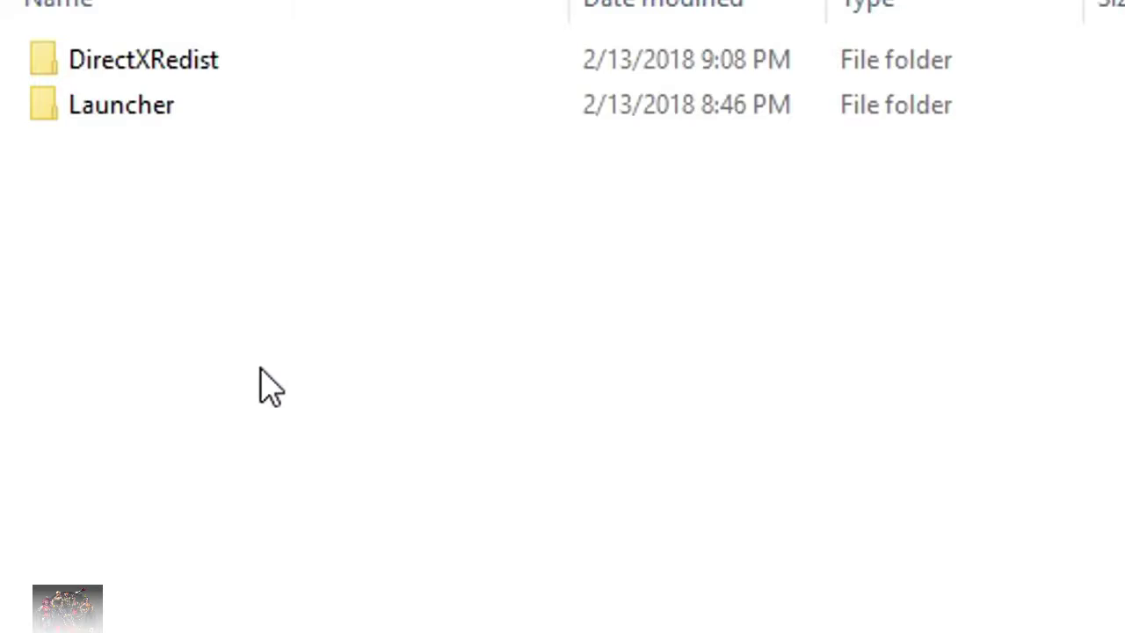
double_click(279, 113)
double_click(251, 104)
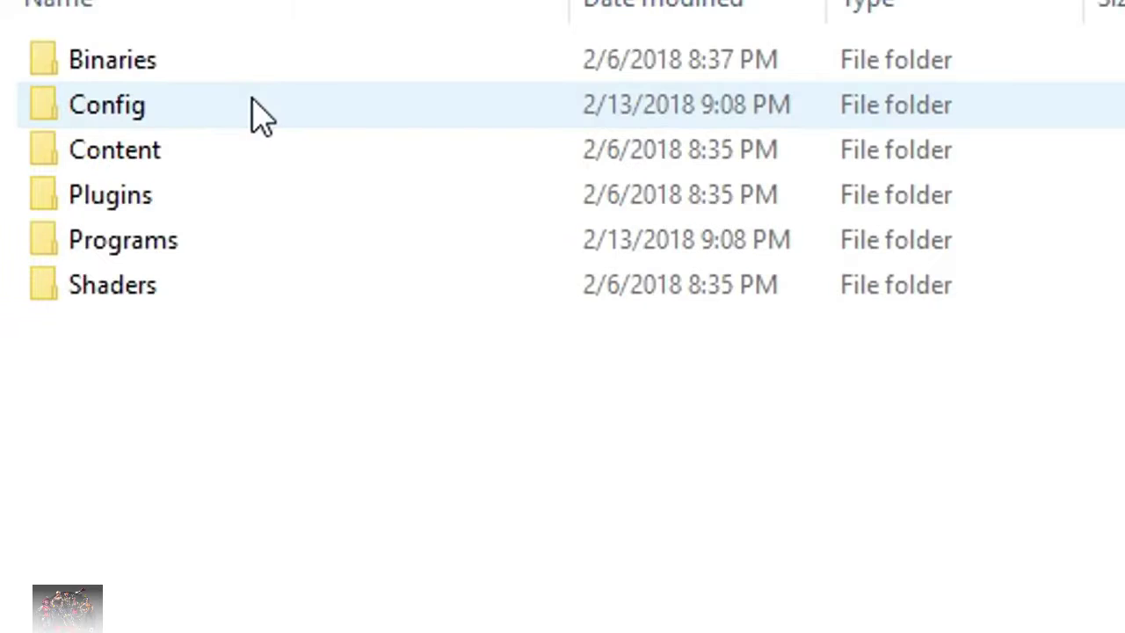
double_click(223, 72)
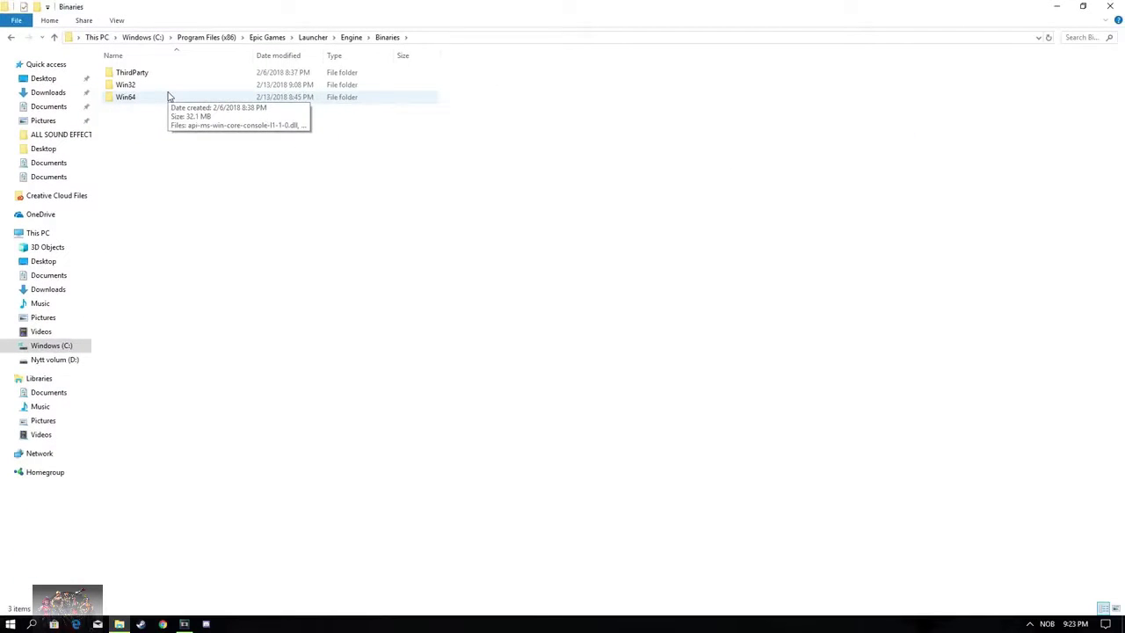
double_click(170, 96)
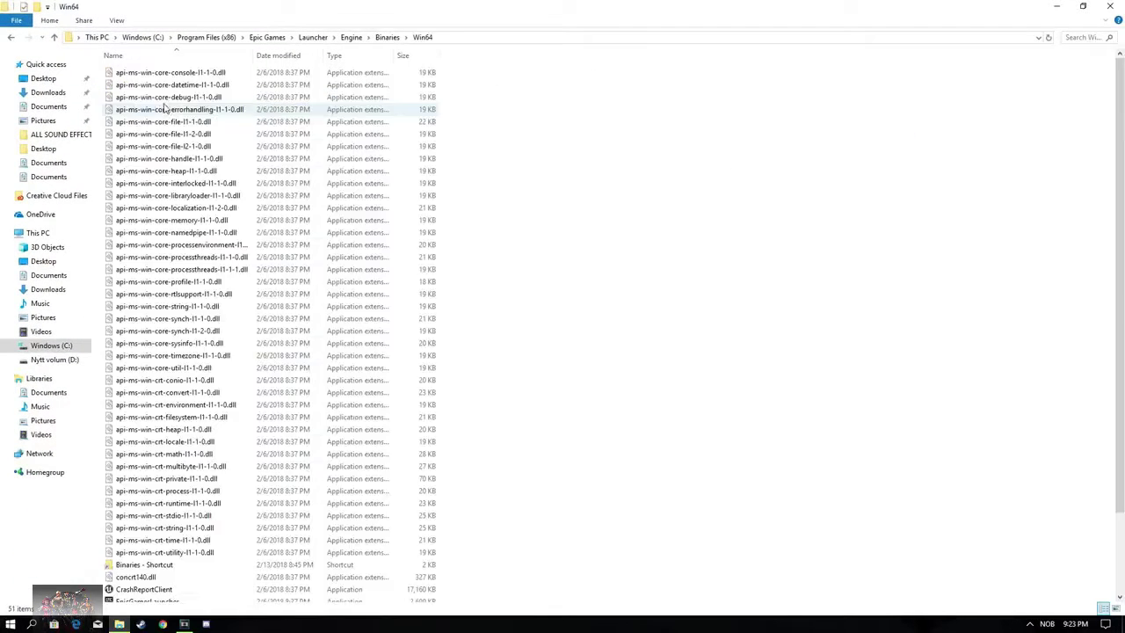
Shrink the window to expose the desktop and create a shortcut to the EpicGamesLauncher application in the Win64 folder
scroll(228, 211, down, 3)
drag(439, 8, 789, 33)
drag(710, 253, 710, 594)
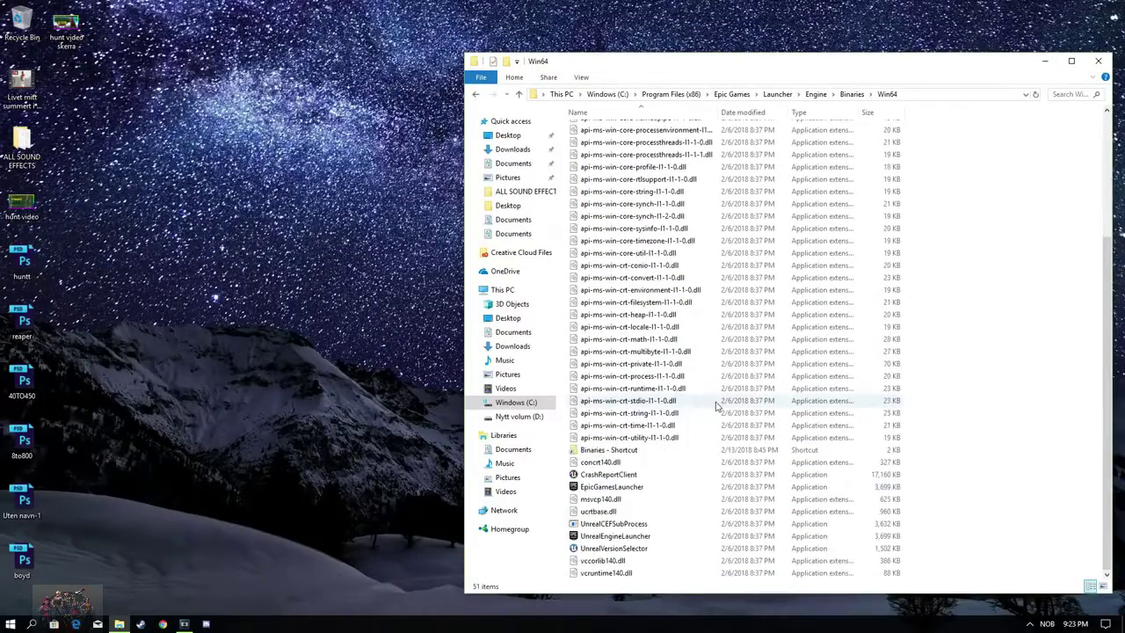
click(615, 488)
right_click(615, 488)
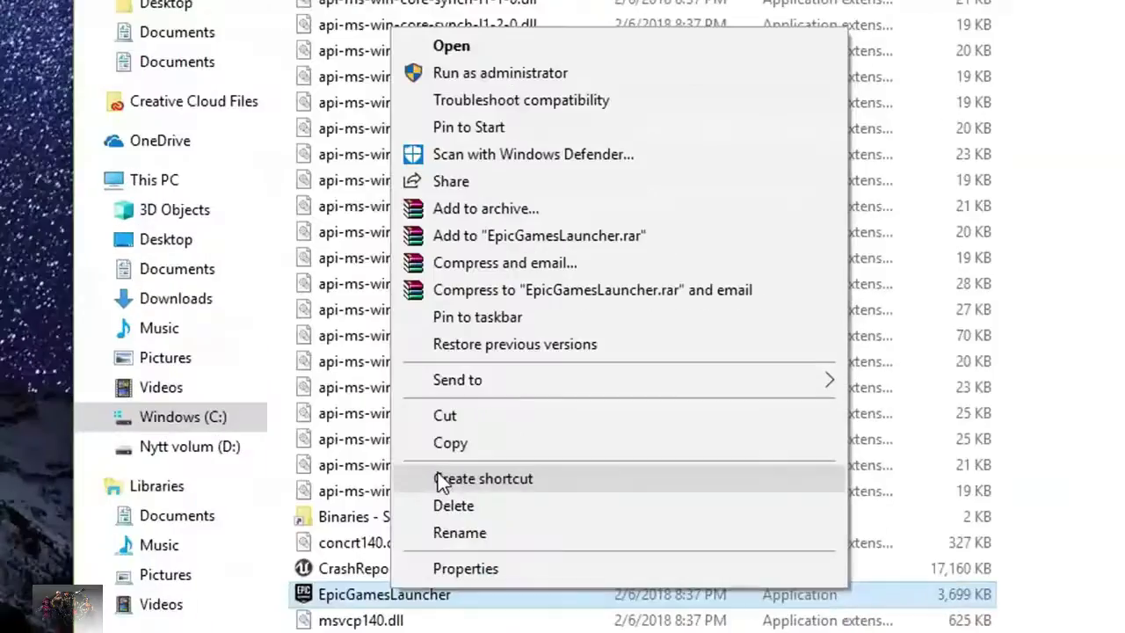
click(639, 433)
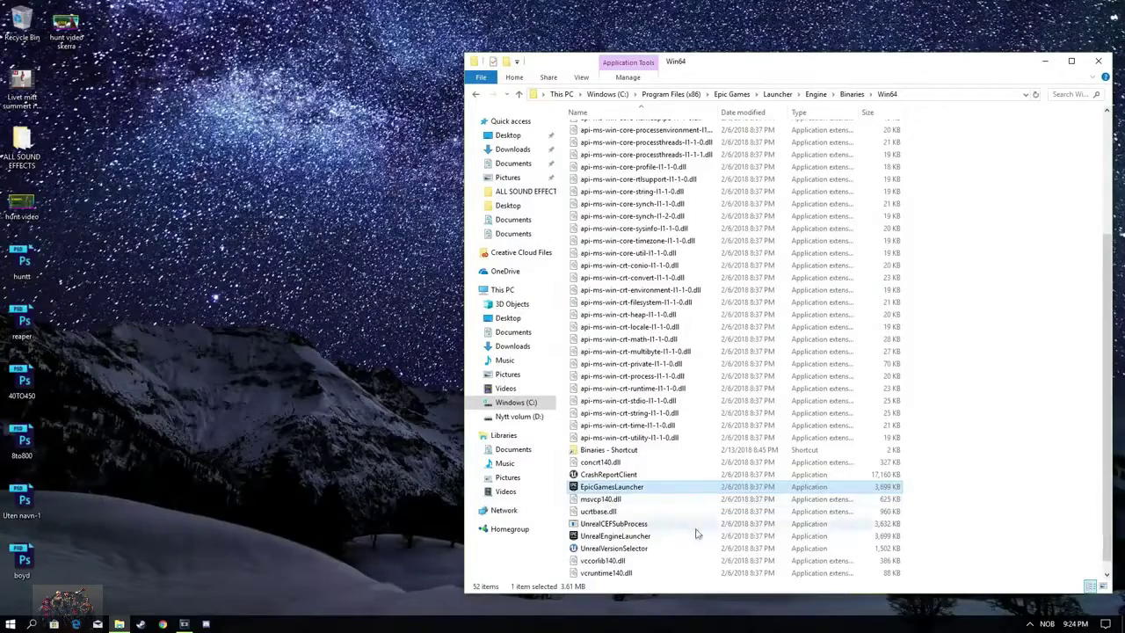
right_click(591, 475)
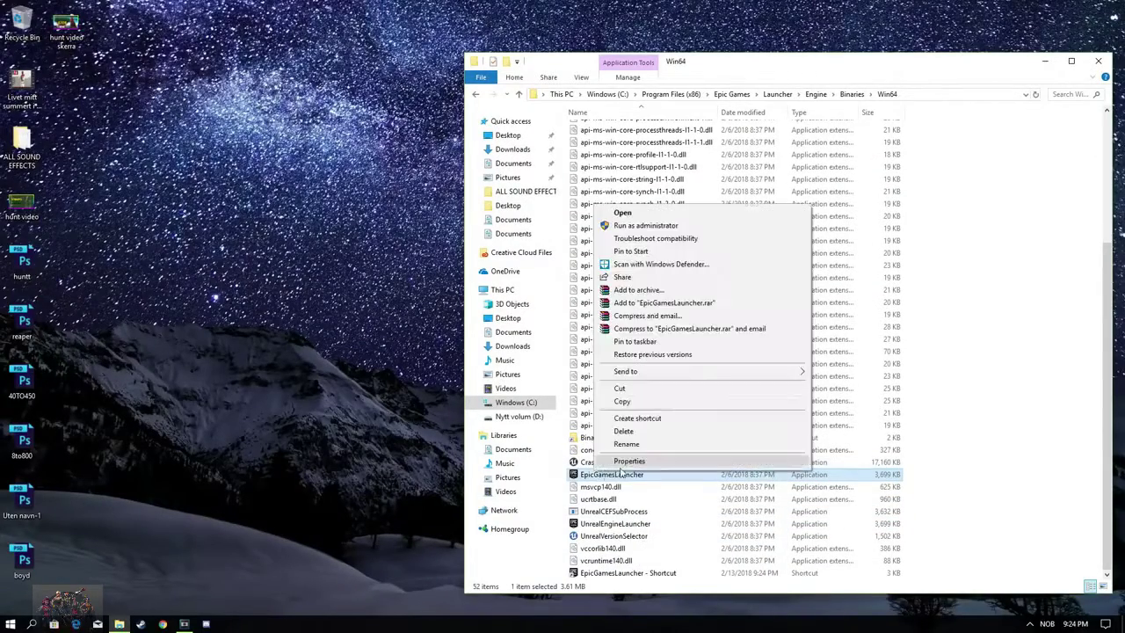
click(655, 415)
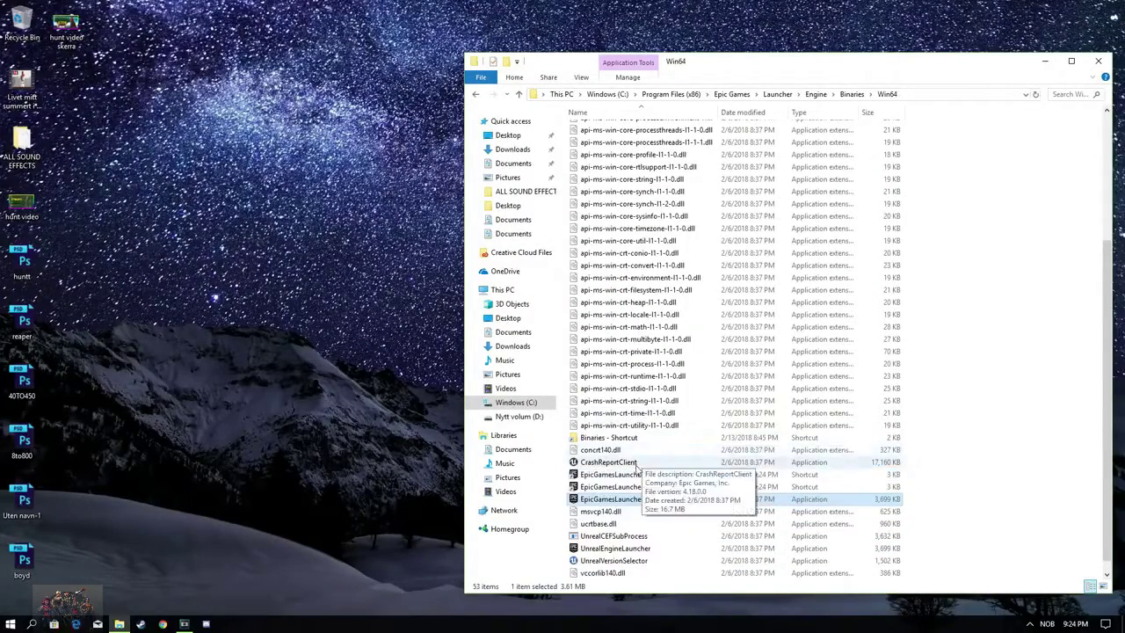
click(626, 475)
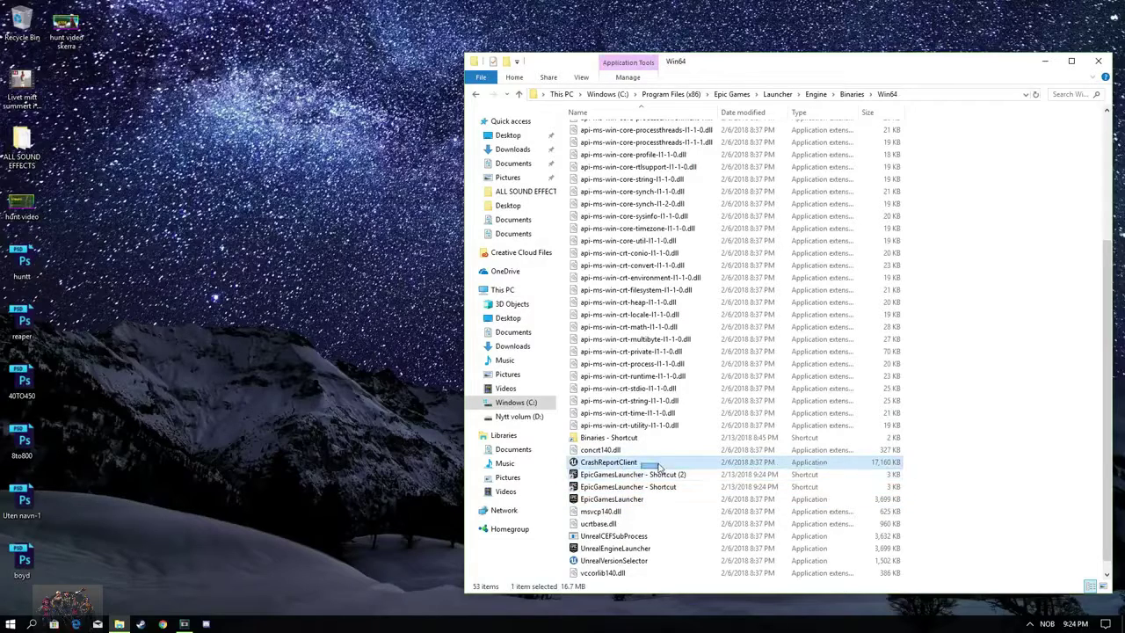
drag(646, 475, 27, 39)
right_click(28, 35)
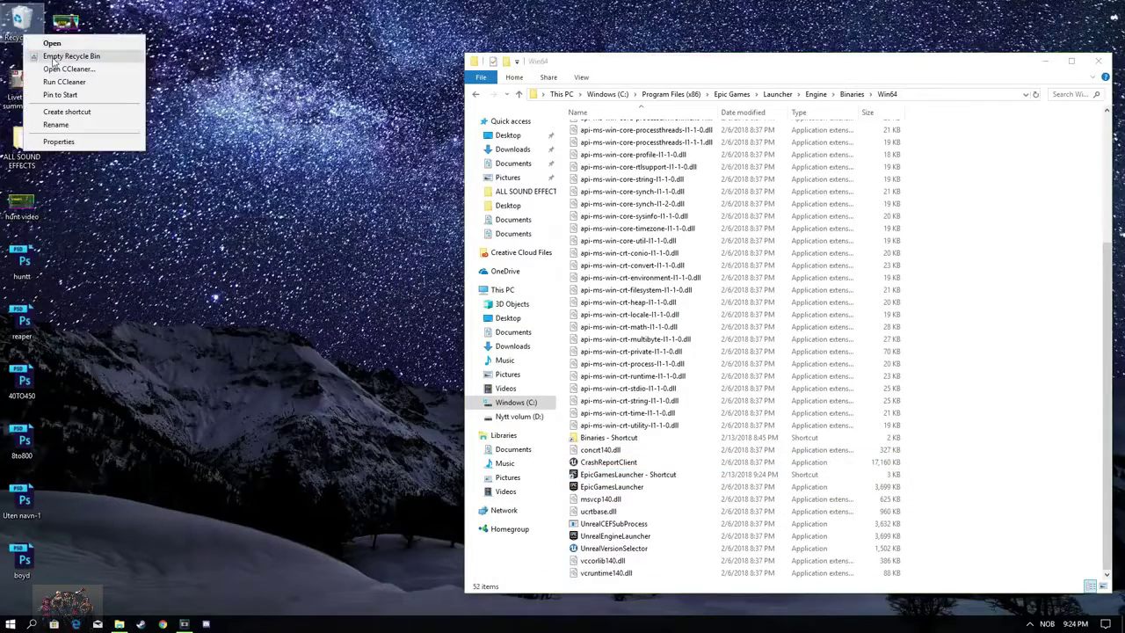
click(70, 54)
click(610, 365)
Move the EpicGamesLauncher shortcut from the Win64 folder to an open area of the desktop and close the folder window
drag(626, 475, 124, 111)
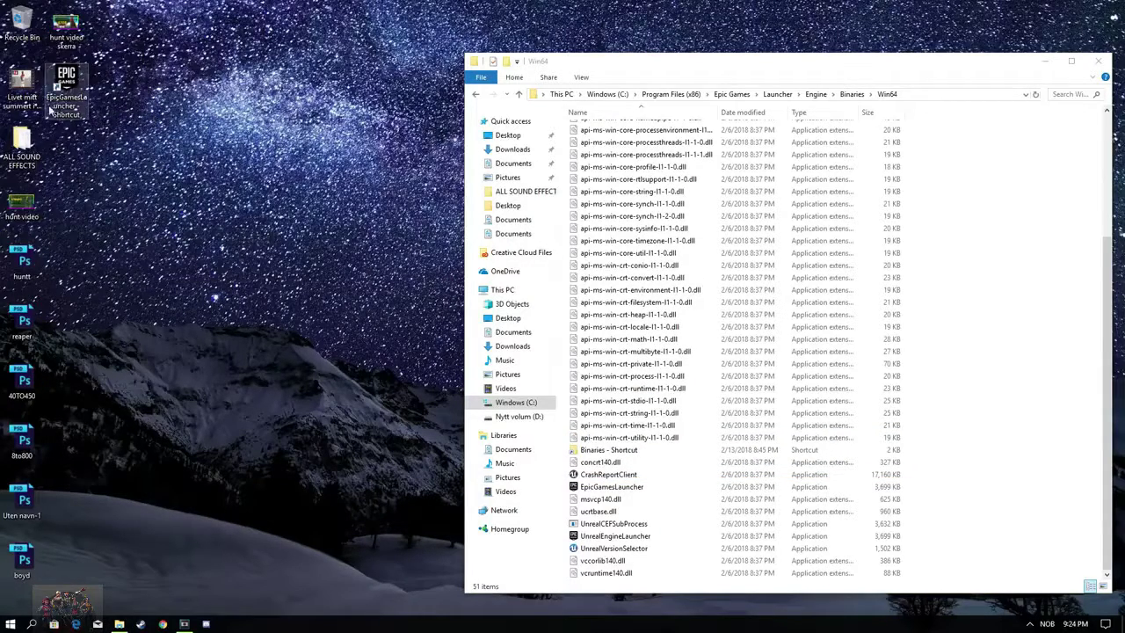
drag(696, 56, 257, 114)
click(658, 118)
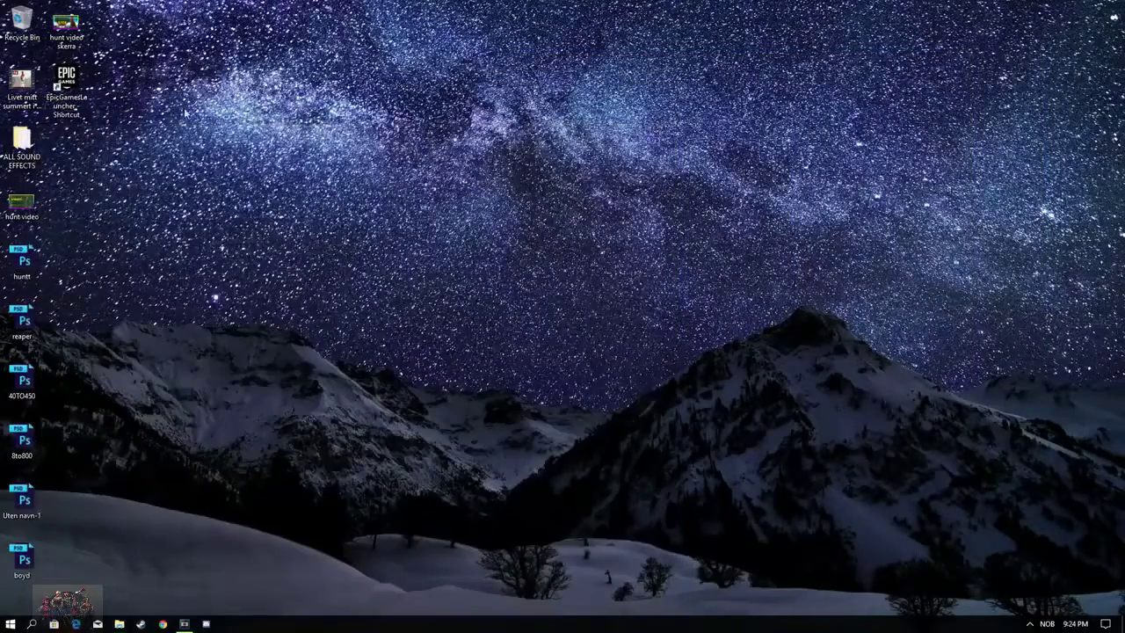
drag(66, 84, 515, 202)
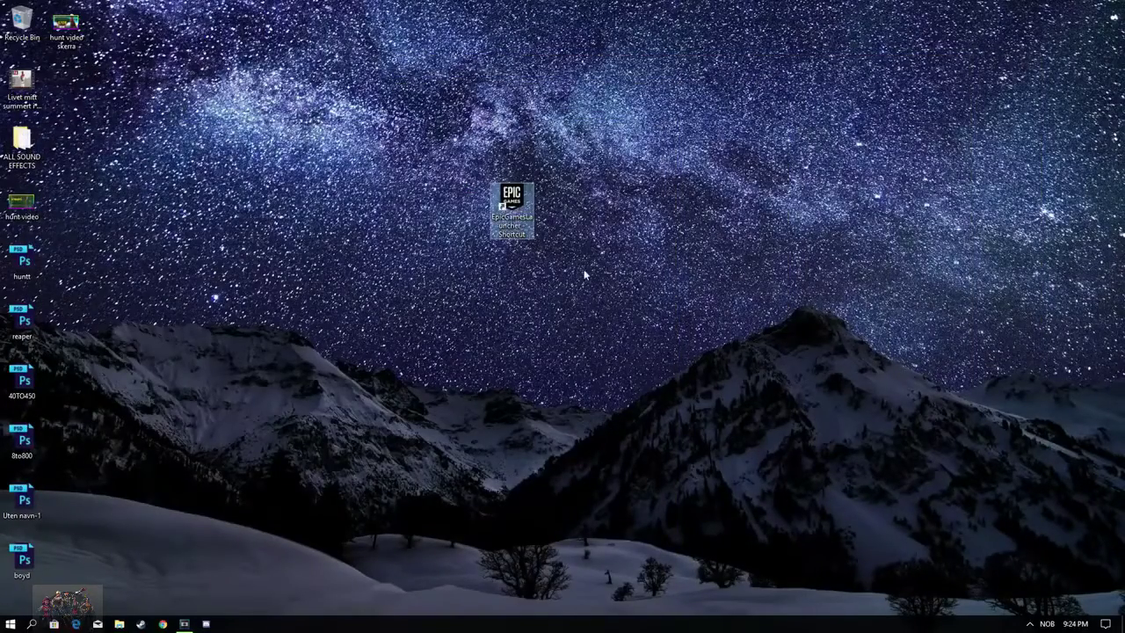
Append "-http=wininet -OpenGL" to the EpicGamesLauncher desktop shortcut's target, apply the change, and reposition the shortcut on the desktop
right_click(516, 197)
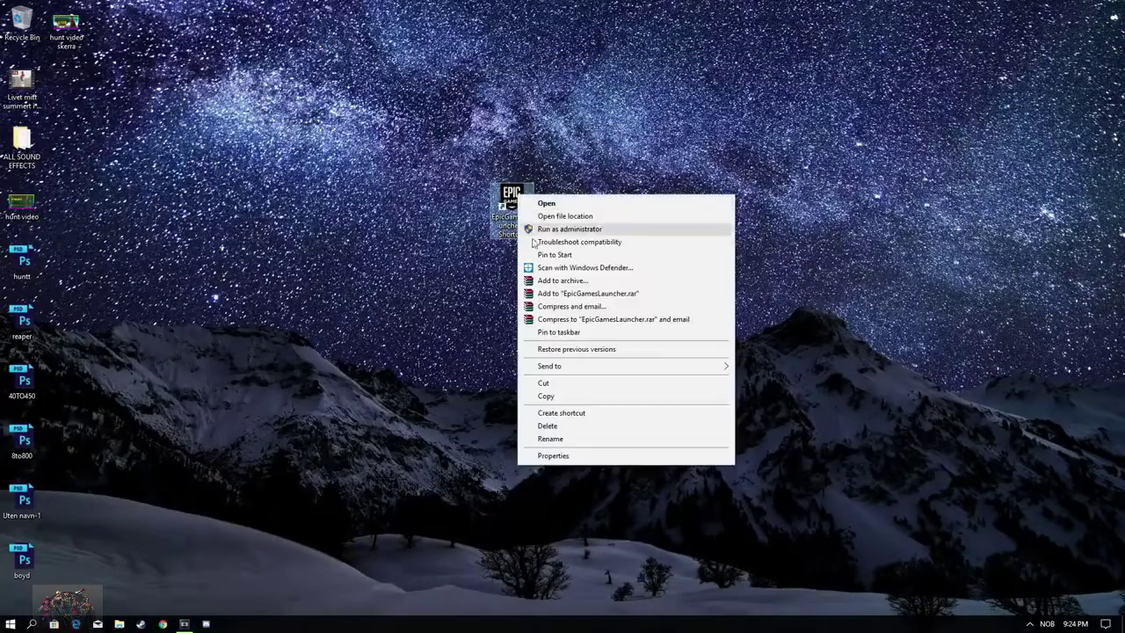
click(539, 457)
click(718, 314)
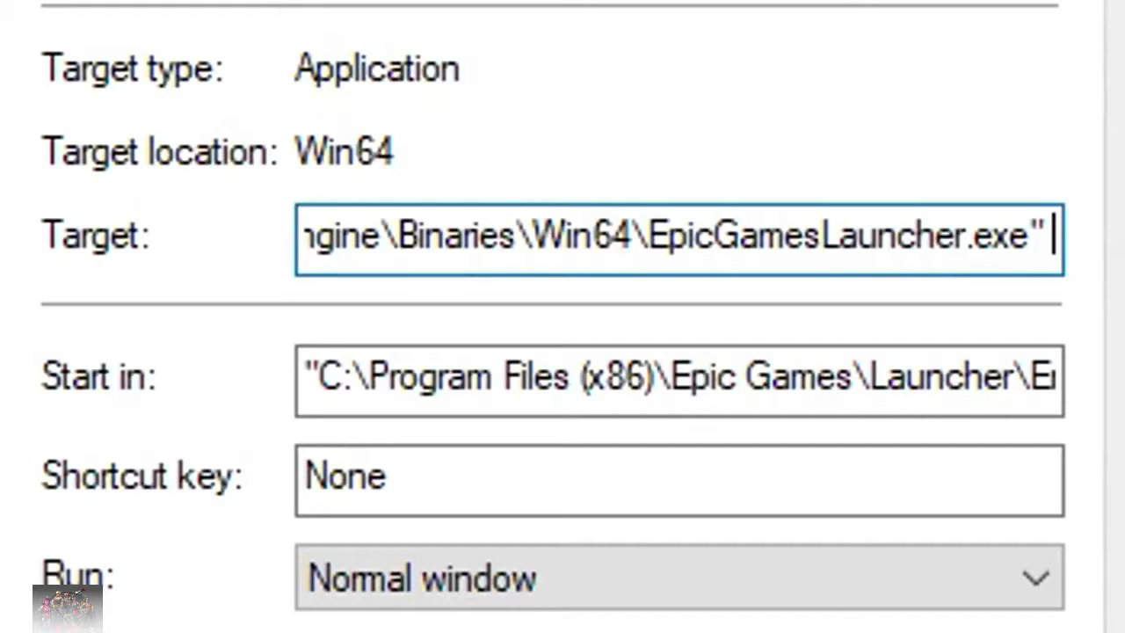
text(-htt)
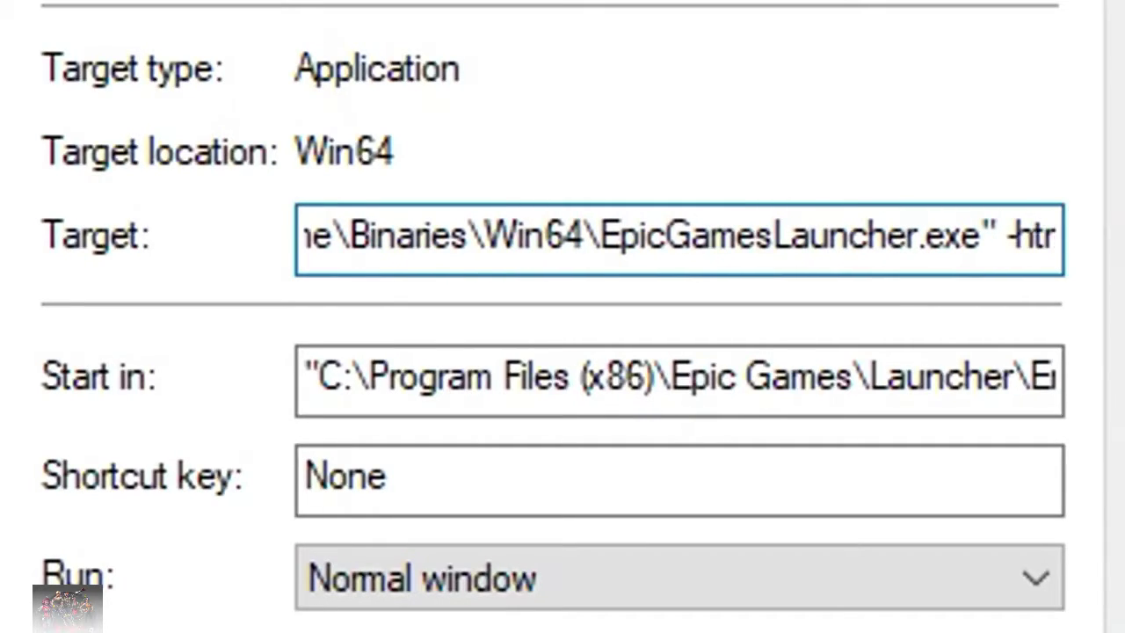
text(p=)
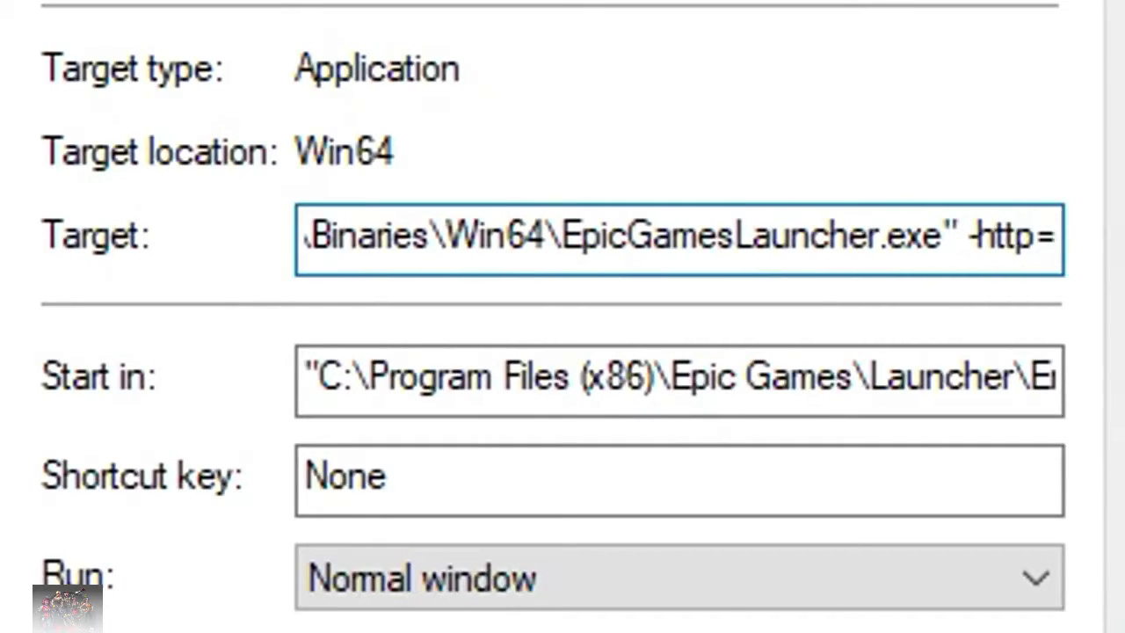
text(wininet )
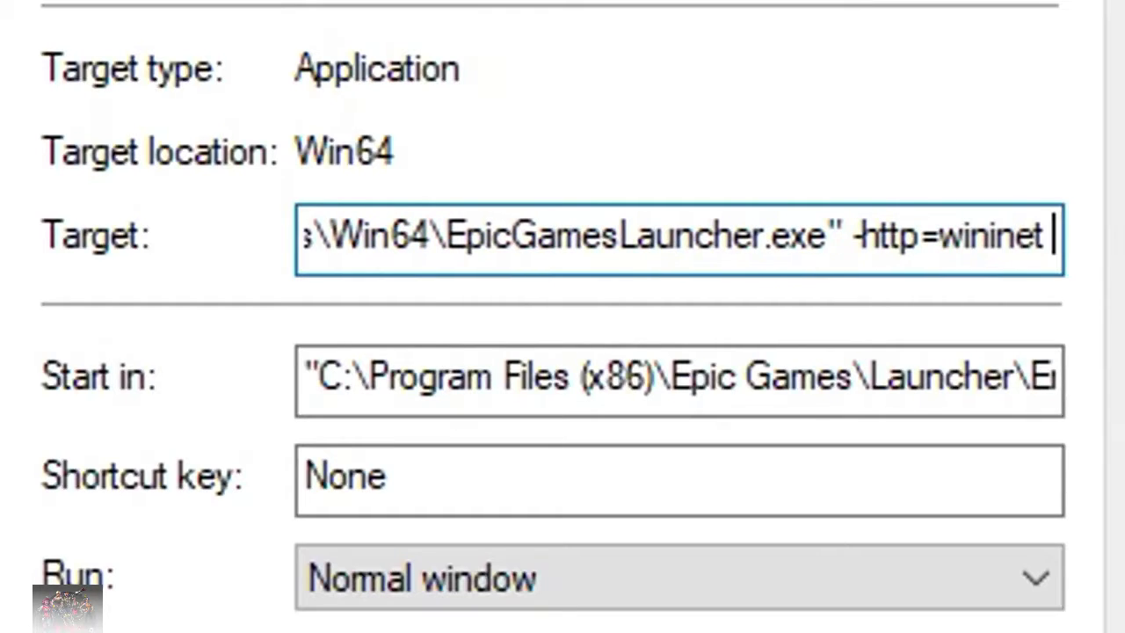
text(-OpenGL)
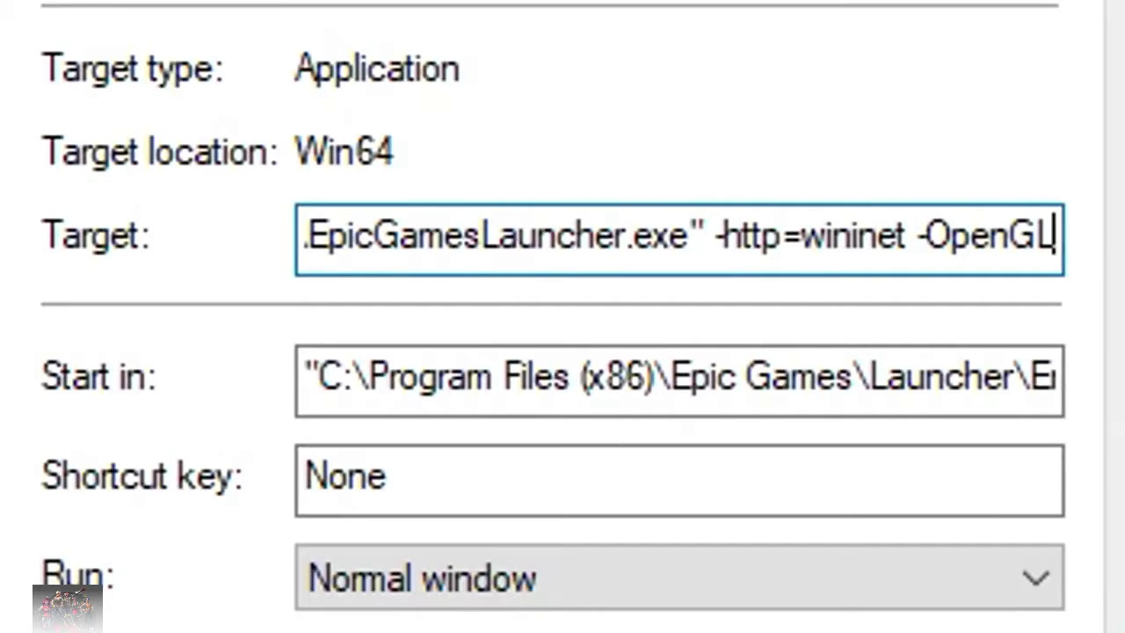
drag(798, 239, 790, 239)
drag(932, 246, 924, 253)
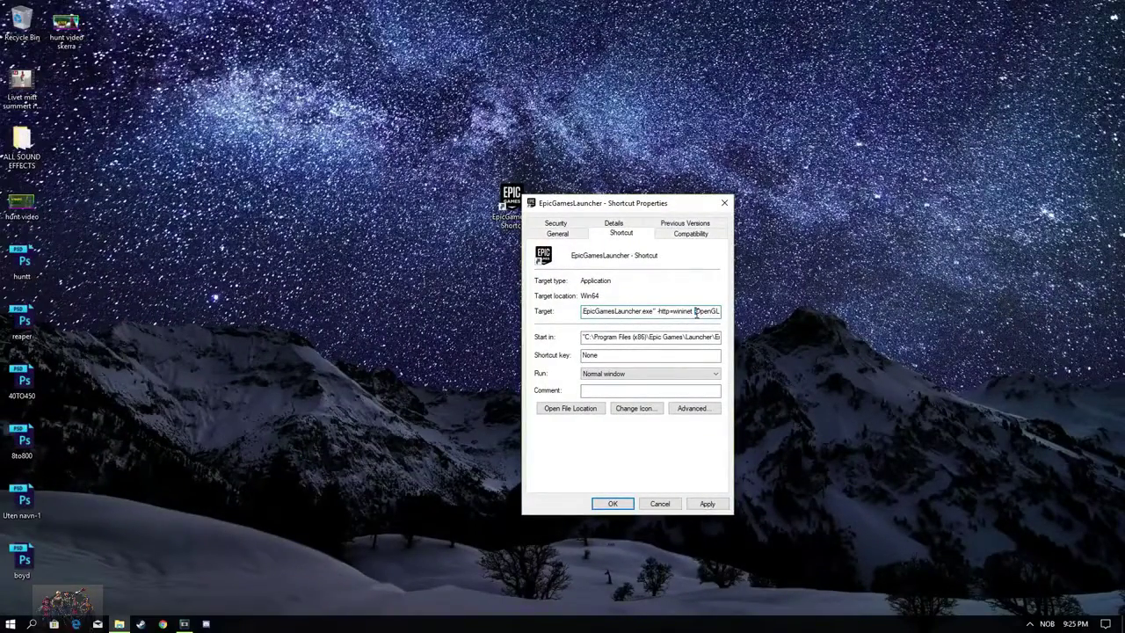
click(708, 503)
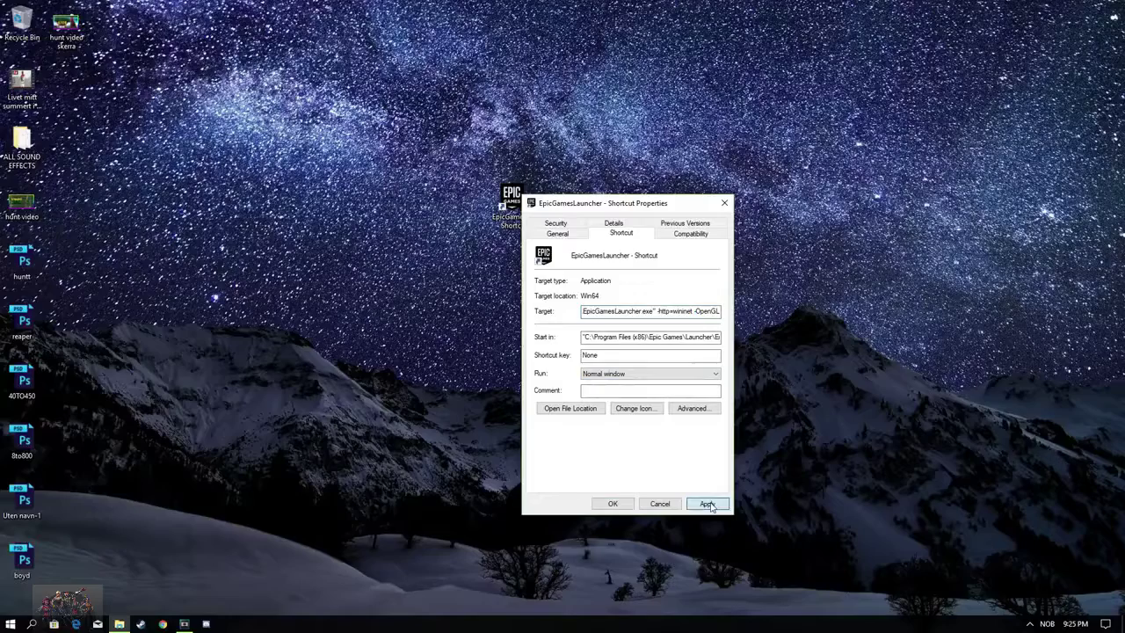
click(659, 504)
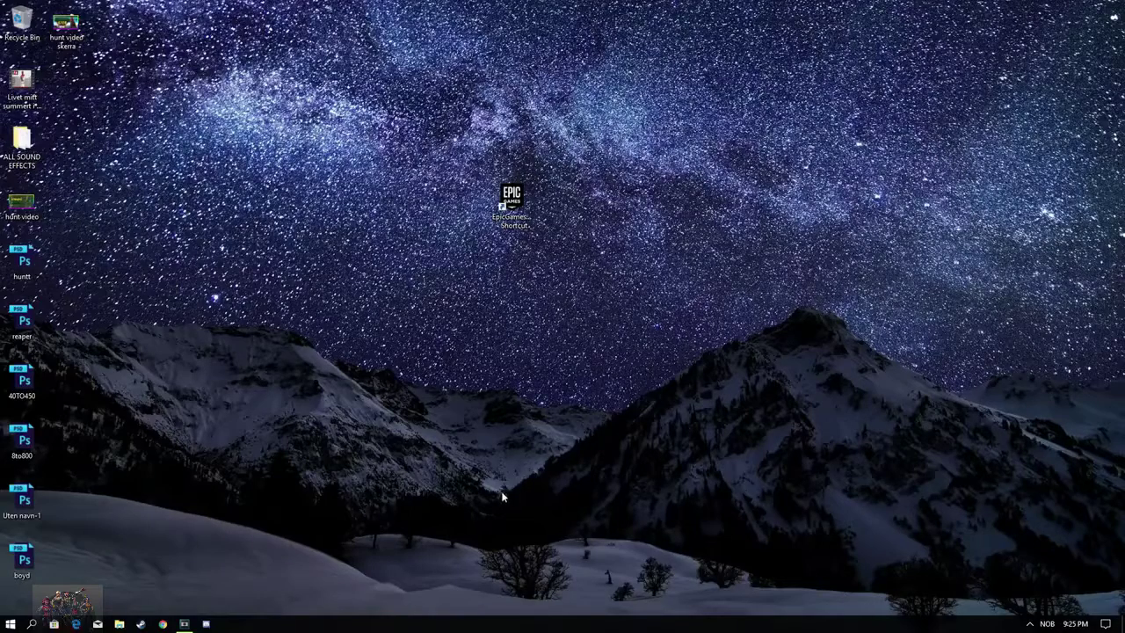
drag(509, 200, 226, 250)
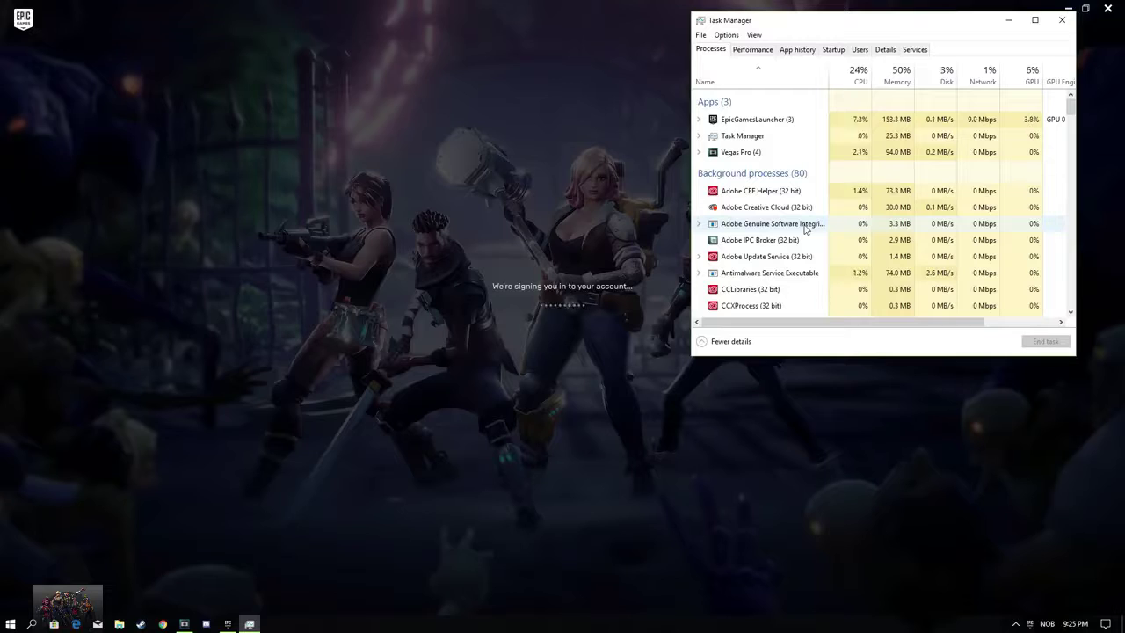
End the CCLibraries (32 bit) background process in Task Manager, then close Task Manager
scroll(809, 225, down, 1)
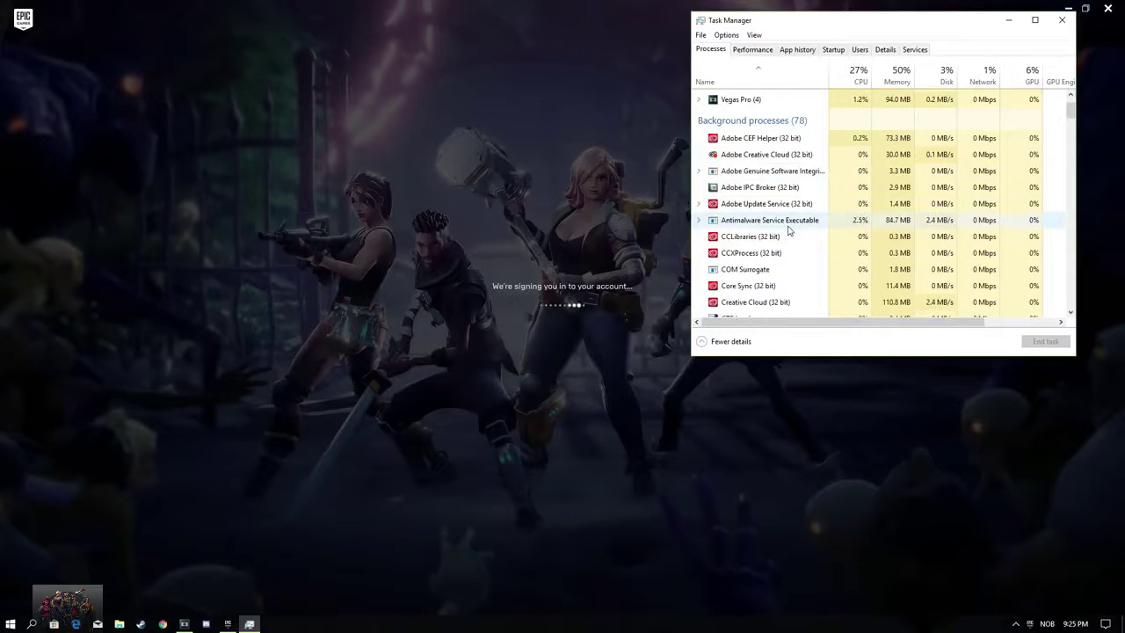
click(788, 221)
click(787, 237)
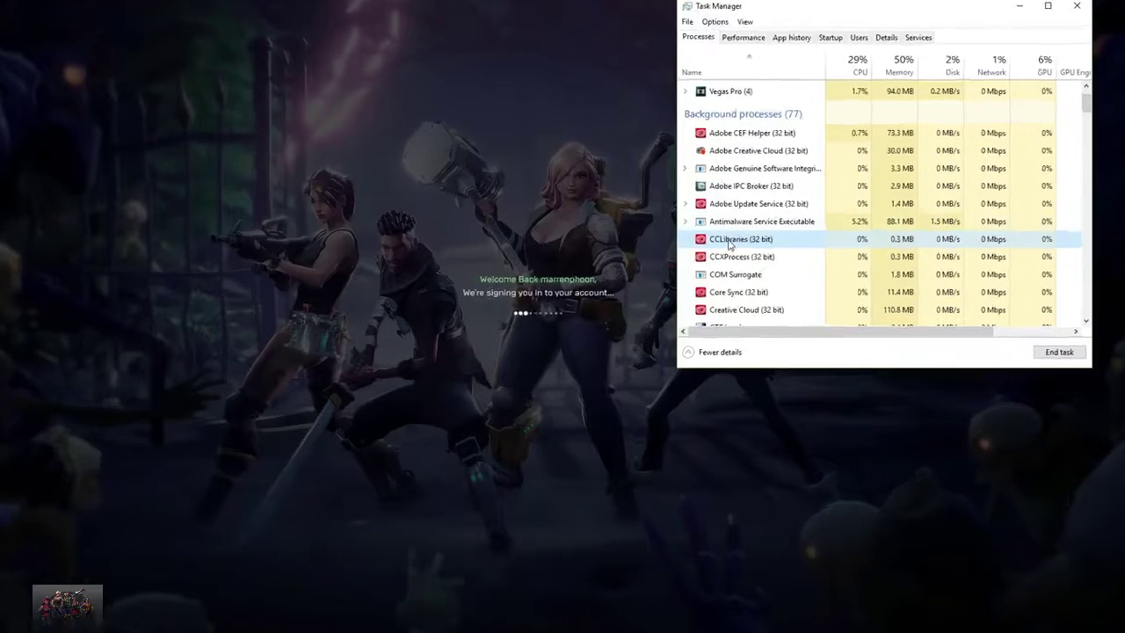
right_click(740, 238)
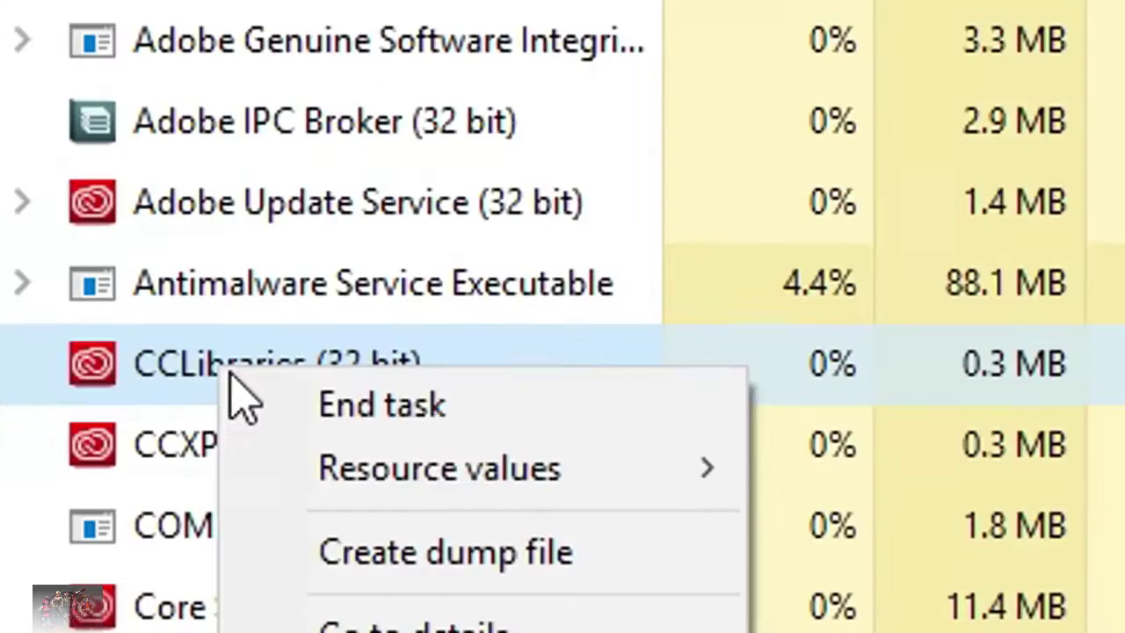
click(351, 396)
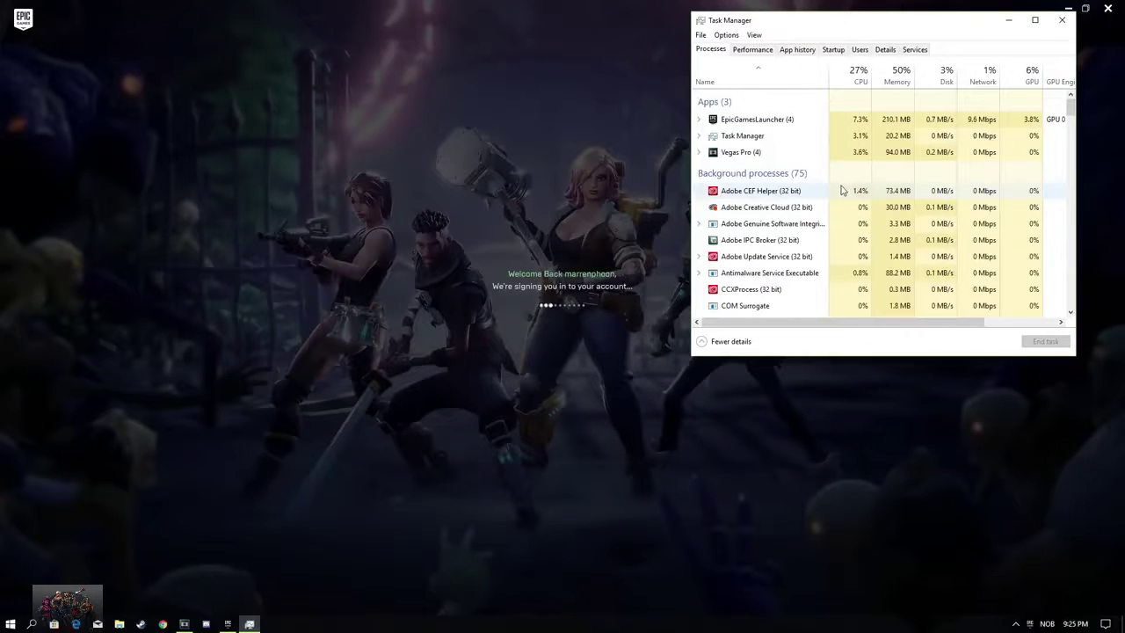
click(1062, 21)
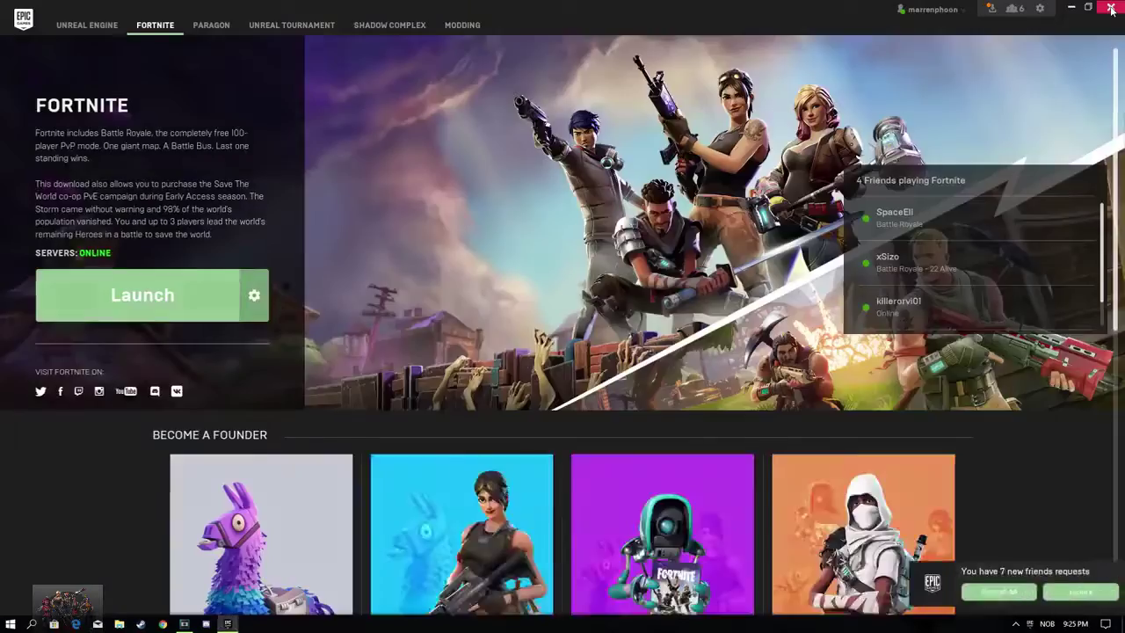
Close the Epic Games Launcher window and open Control Panel as a maximized window
click(1110, 10)
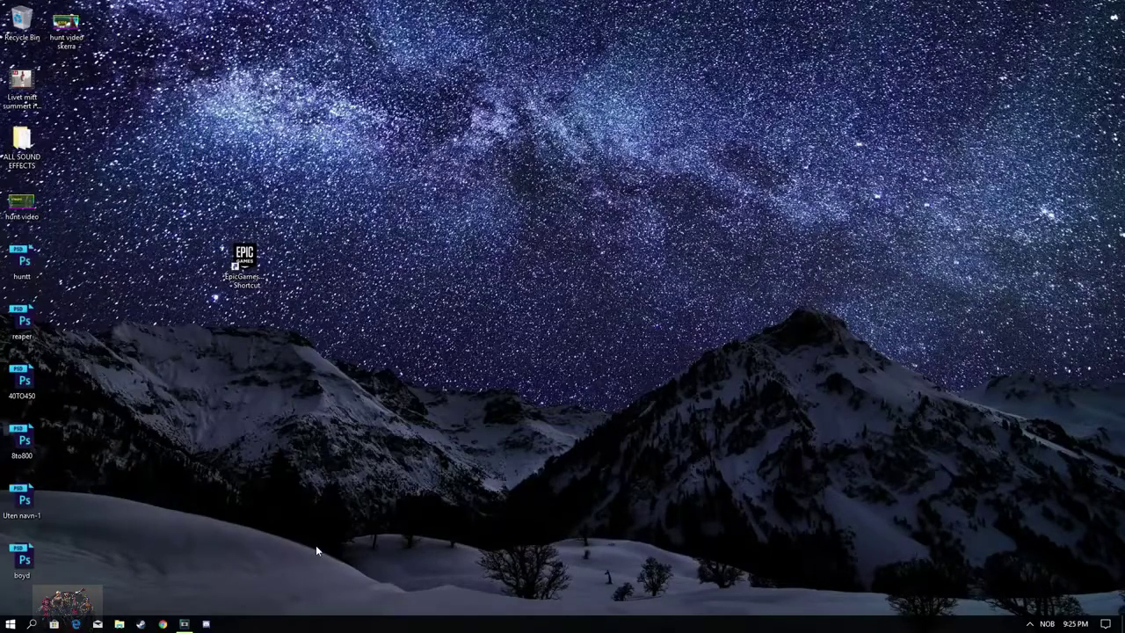
key(super)
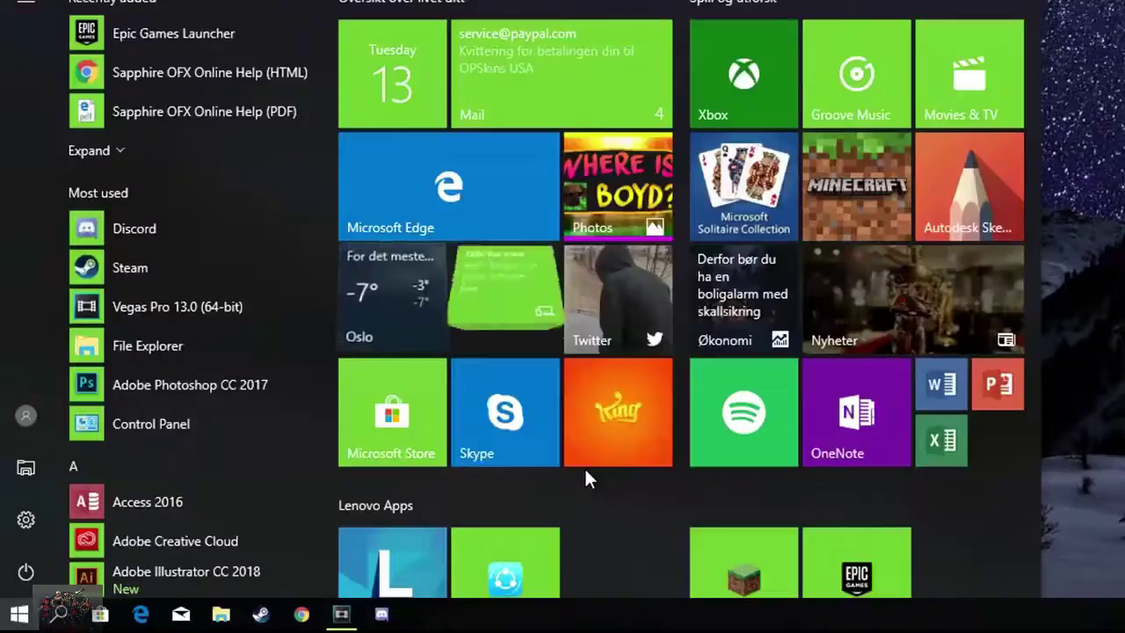
text(control p)
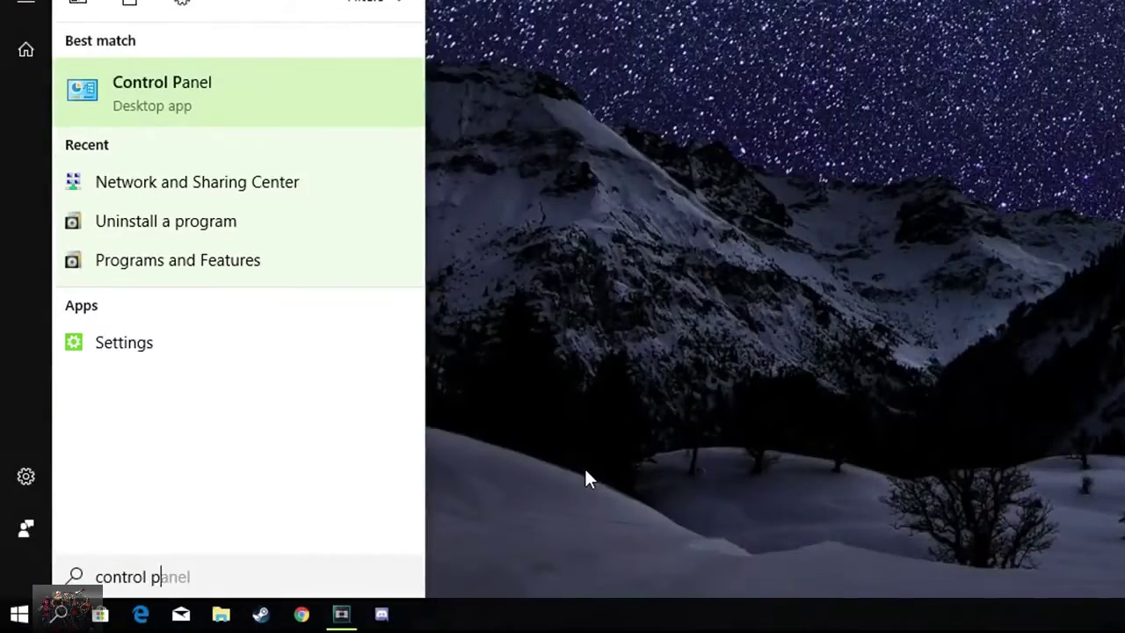
text(ANEL)
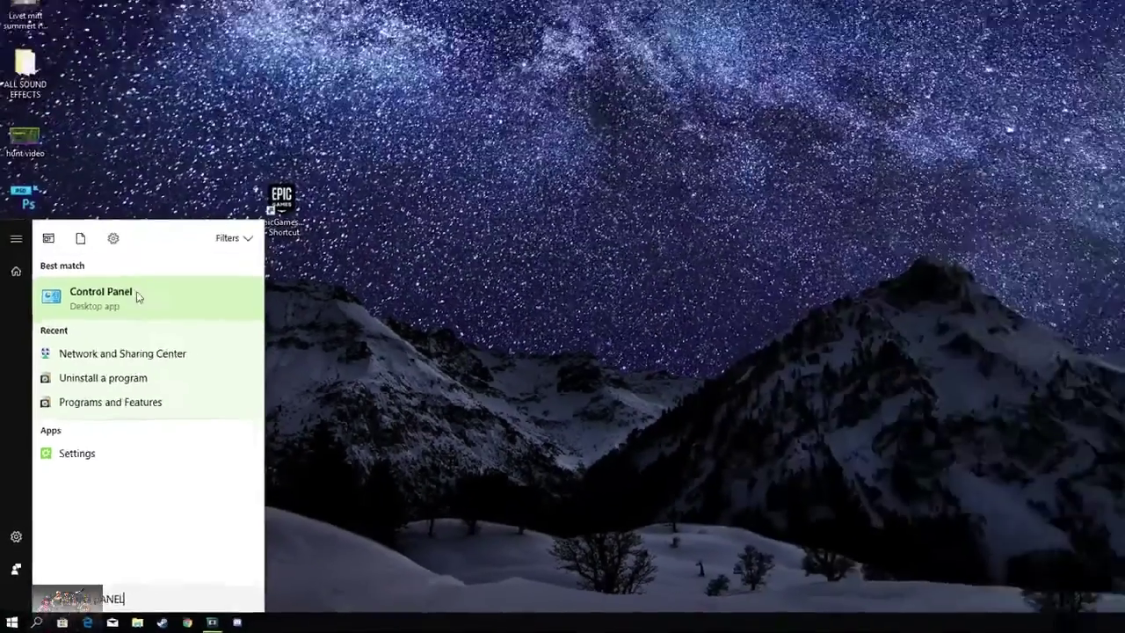
click(136, 297)
drag(615, 50, 706, 2)
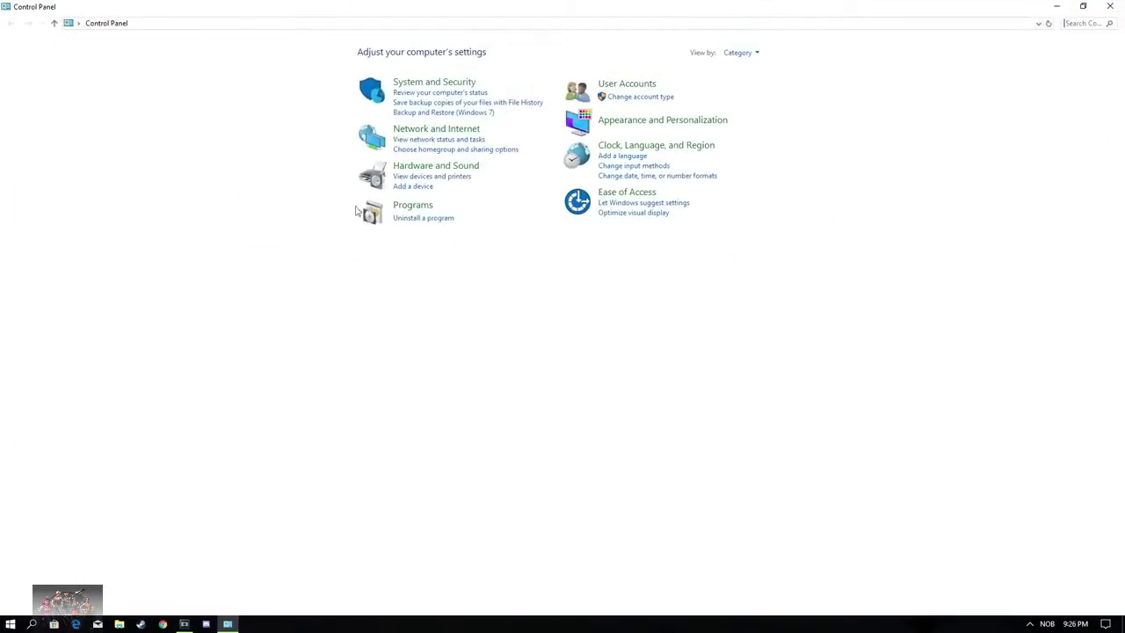
Open the adapter settings from the Network and Sharing Center and move the Network Connections window clear of the settings behind it
click(432, 132)
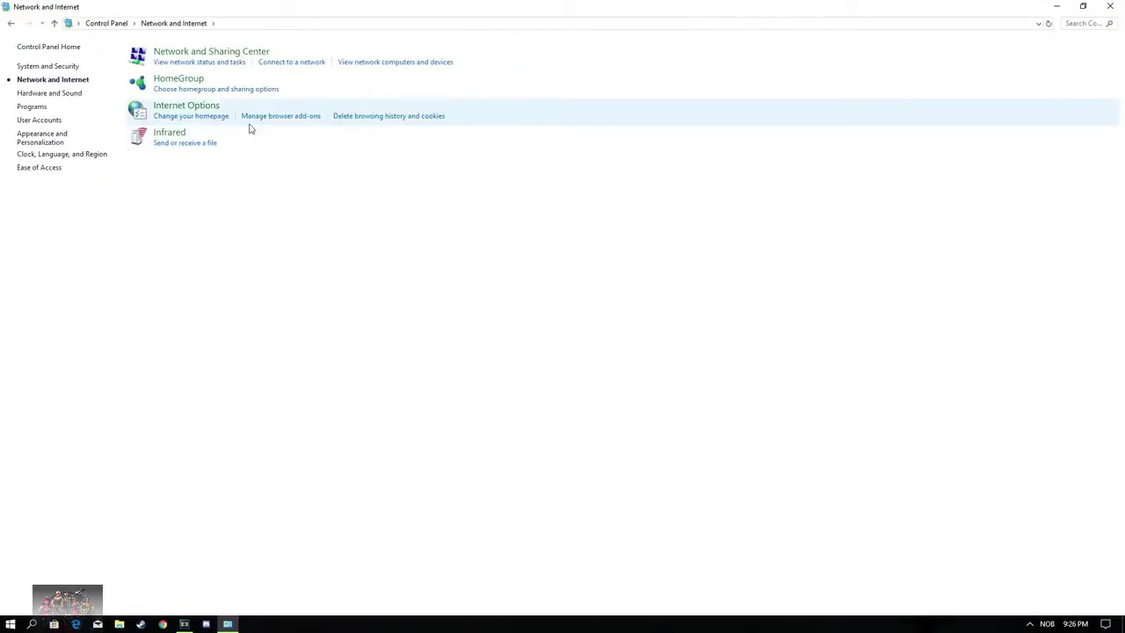
click(205, 52)
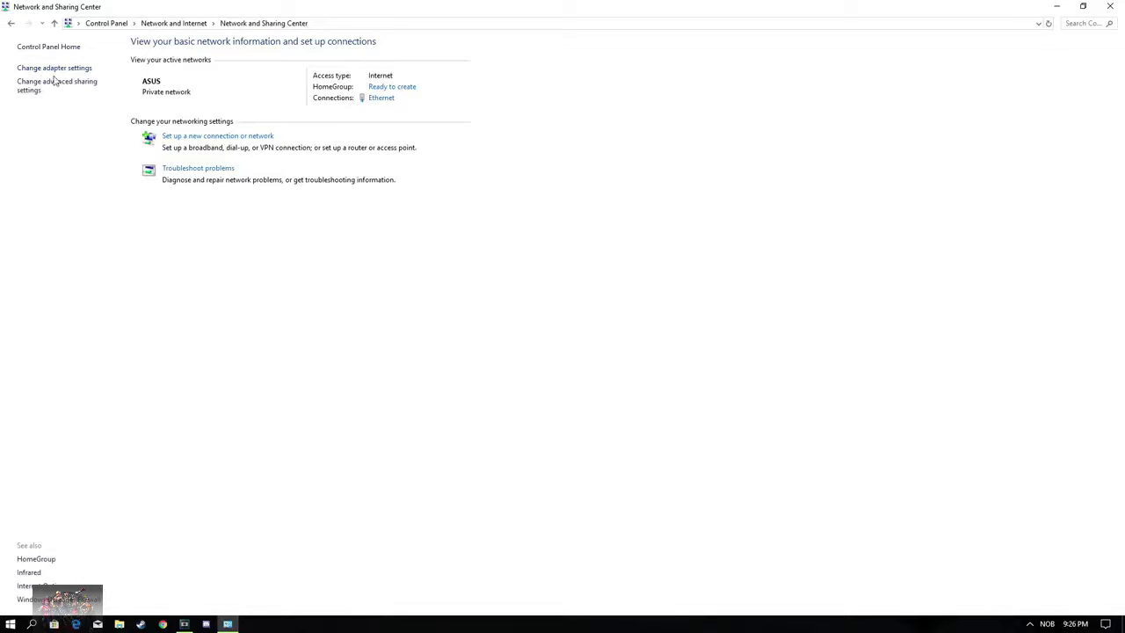
click(35, 69)
drag(329, 3, 652, 53)
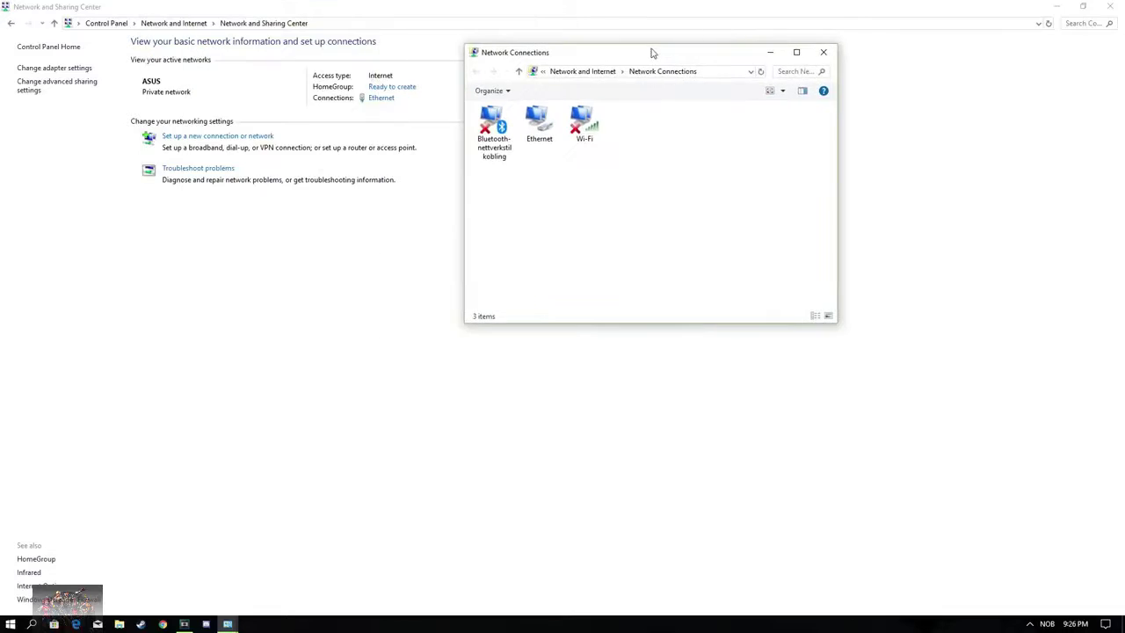
right_click(538, 123)
click(683, 125)
click(550, 262)
drag(613, 257, 558, 235)
drag(558, 236, 609, 212)
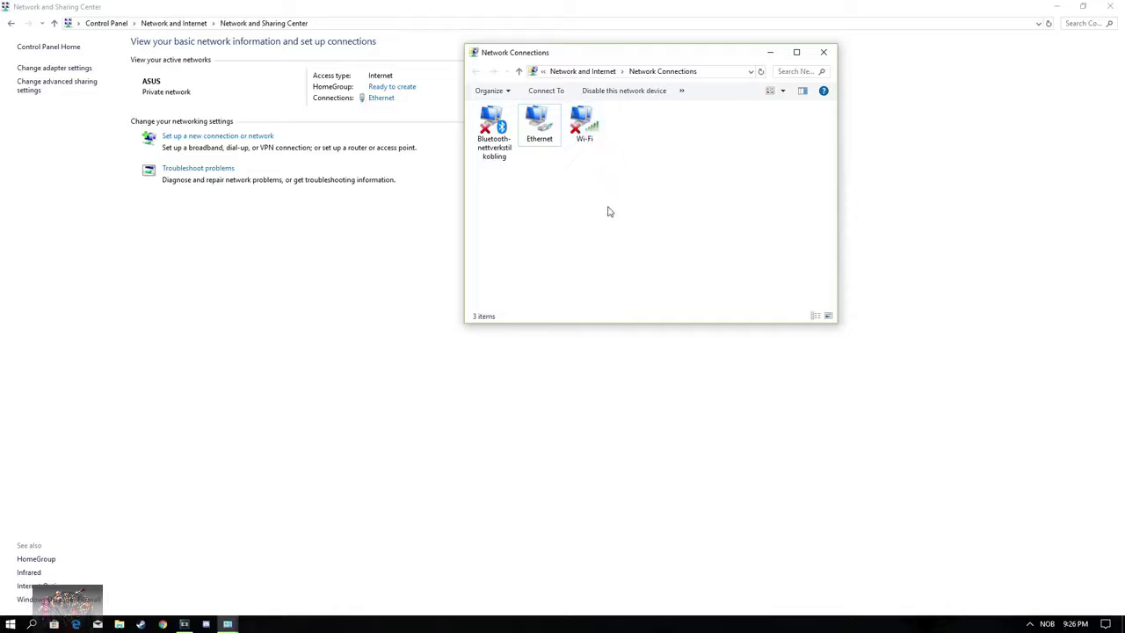
Open the Internet Protocol version 4 (TCP/IPv4) properties of the Ethernet connection
right_click(541, 129)
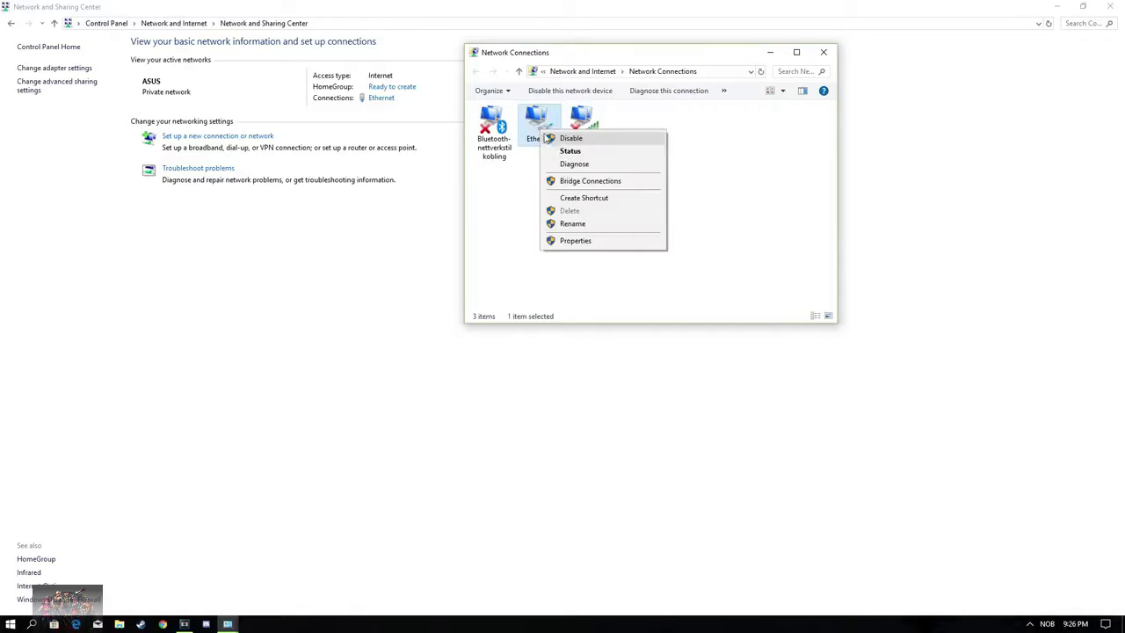
click(577, 242)
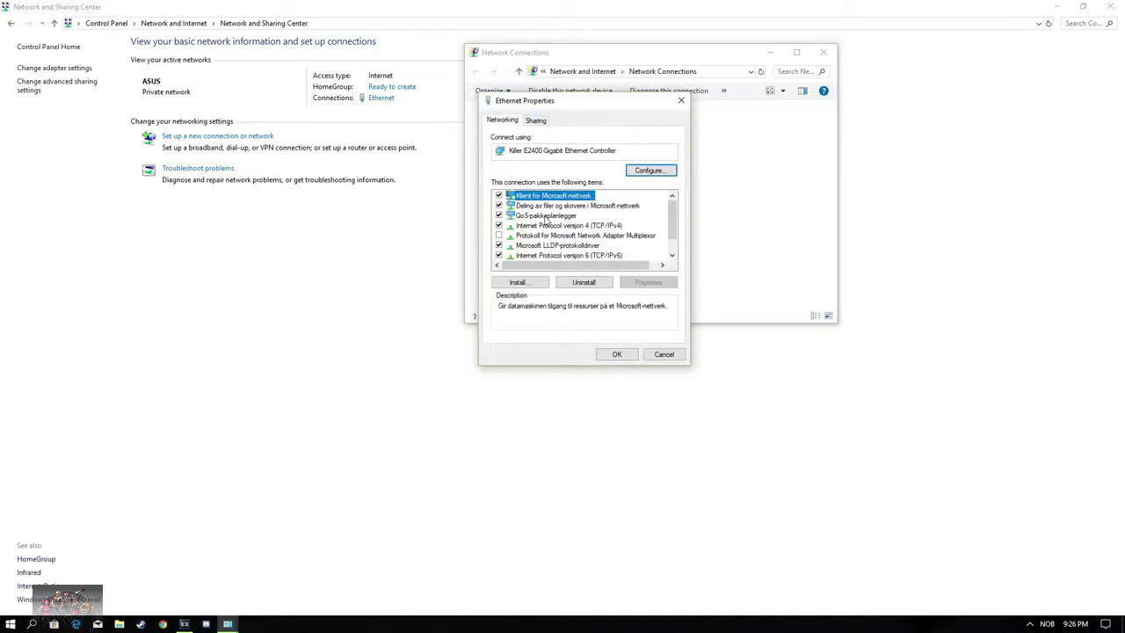
click(552, 226)
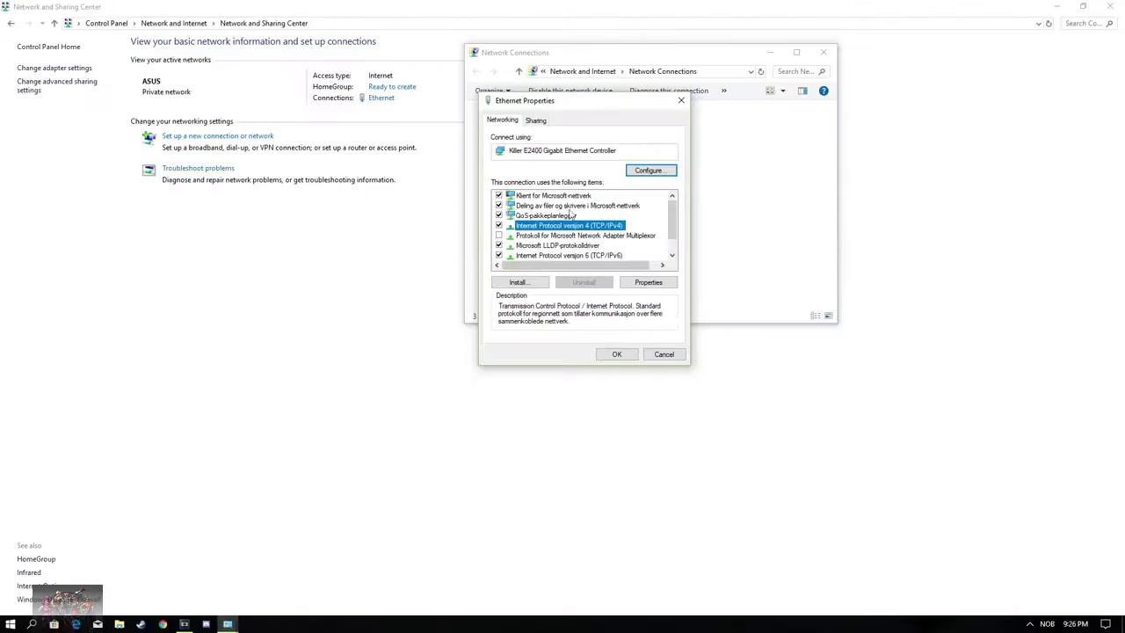
click(650, 283)
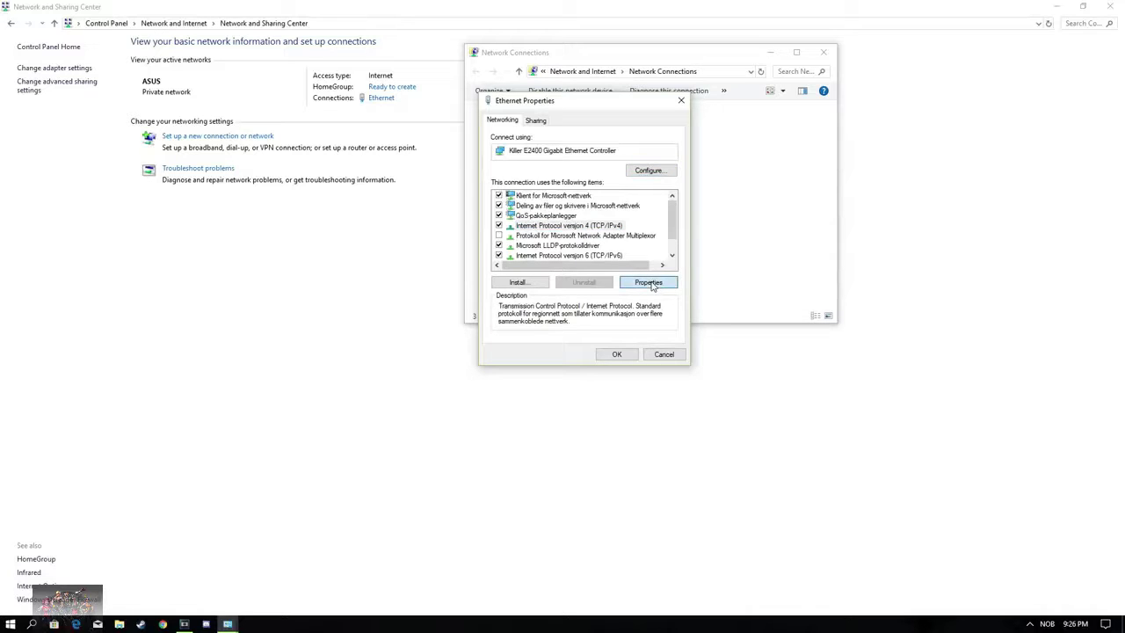
drag(604, 143, 641, 92)
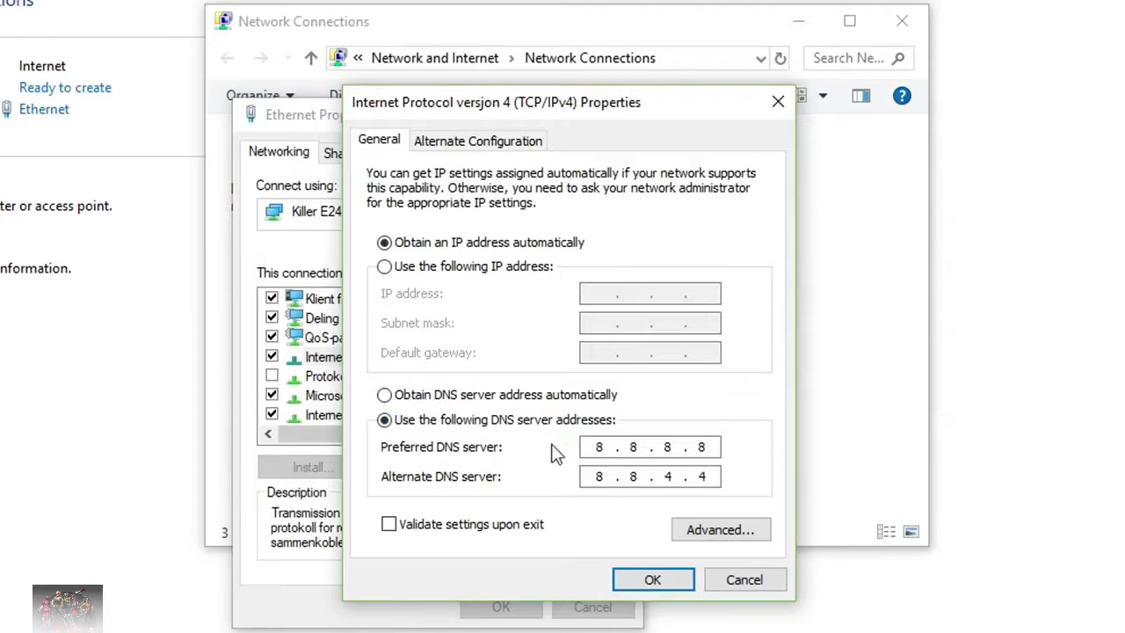
Accept the IPv4 properties with 8.8.8.8 as preferred and 8.8.4.4 as alternate DNS server
double_click(598, 447)
double_click(700, 447)
double_click(598, 446)
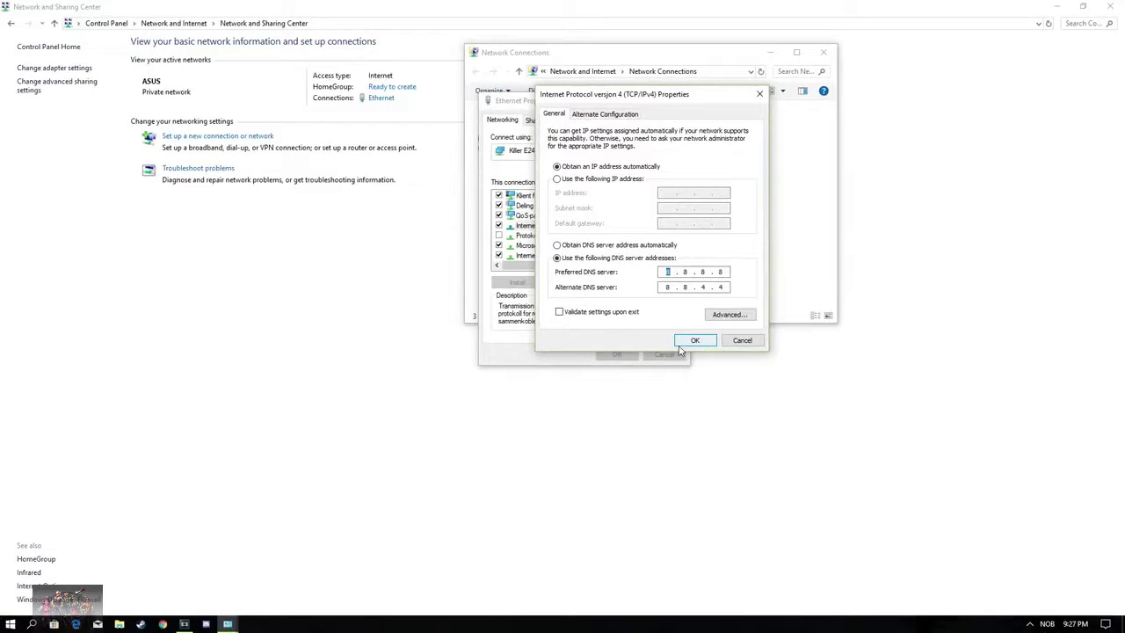
click(693, 343)
Close the Ethernet properties and both network windows, and place the EpicGamesLauncher shortcut below the "hunt video skerra" icon
click(680, 104)
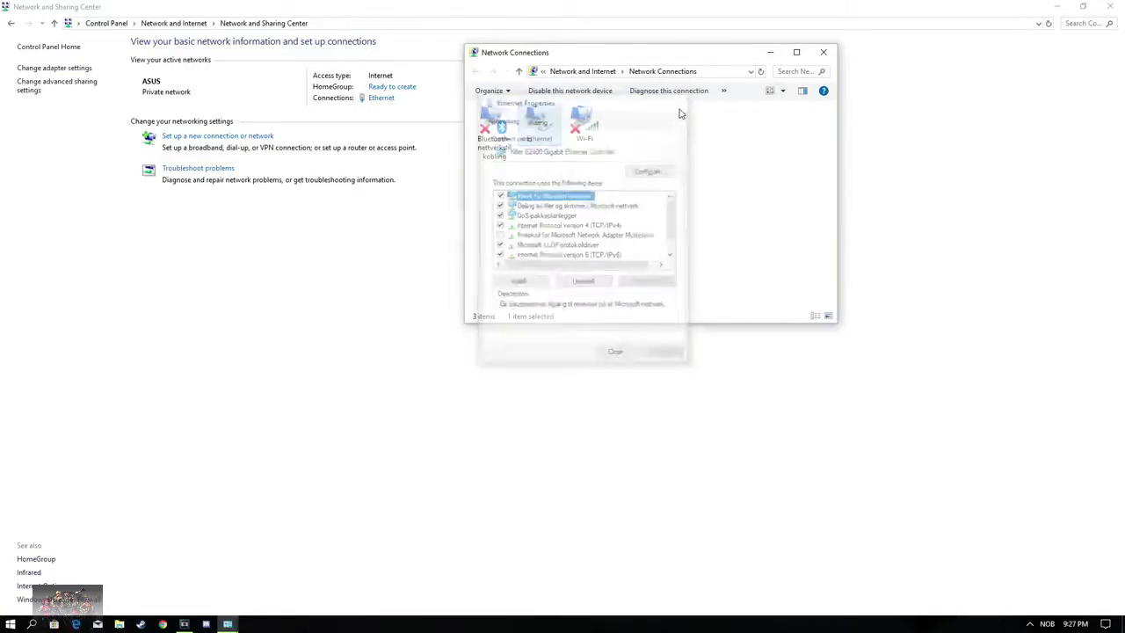
click(824, 53)
click(1106, 7)
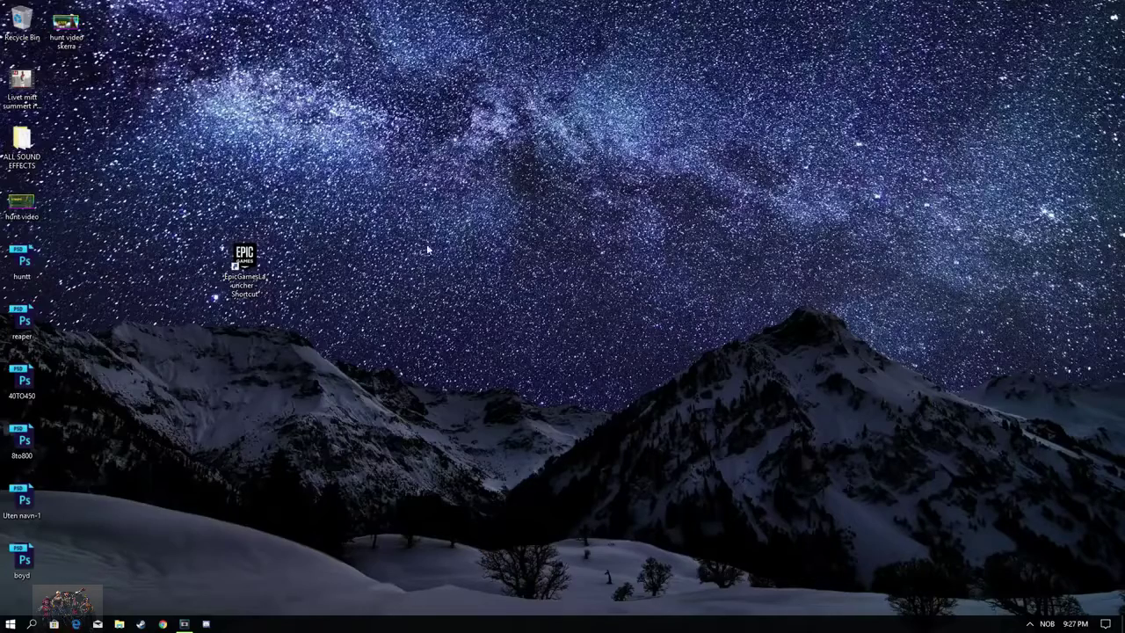
drag(244, 263, 67, 88)
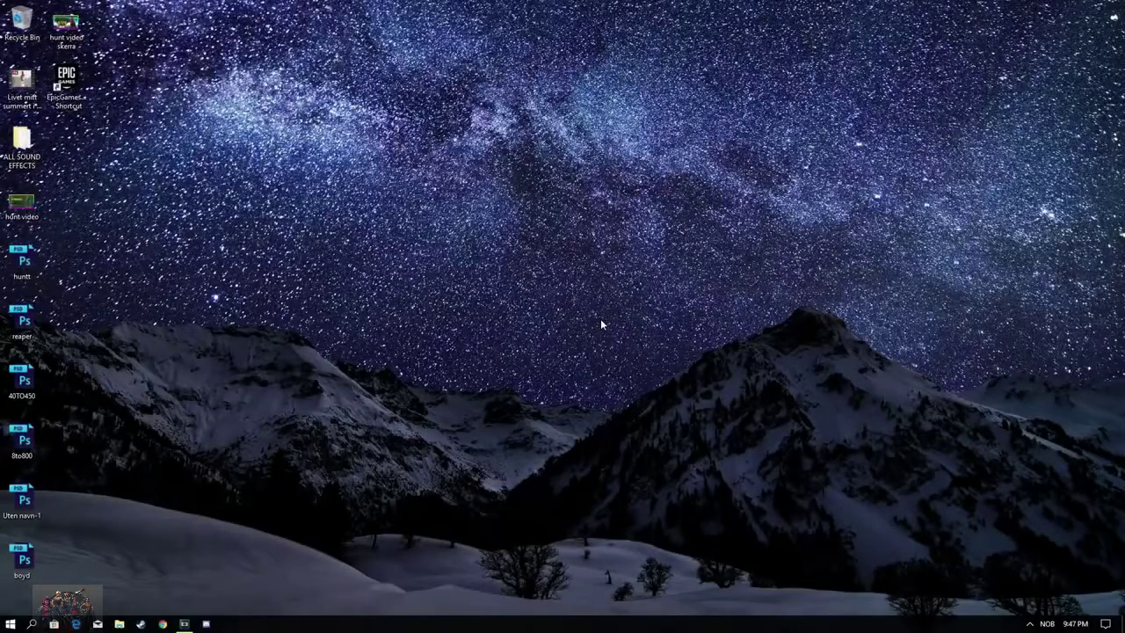
Check the automatic time and time zone options in the Date & time settings and close Settings
right_click(1073, 623)
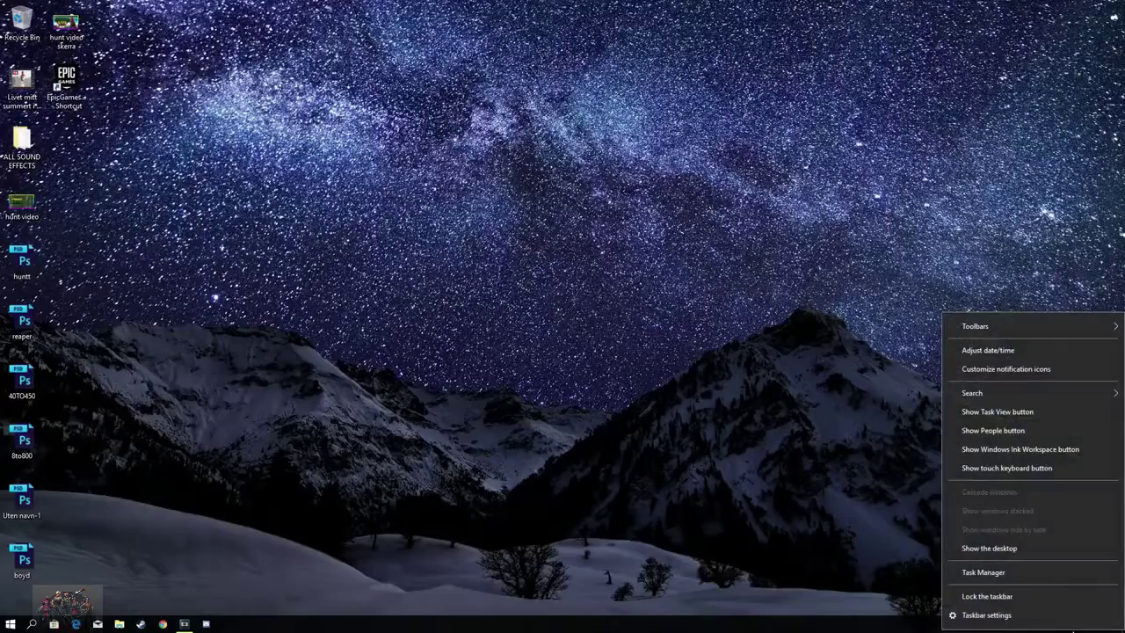
click(1005, 348)
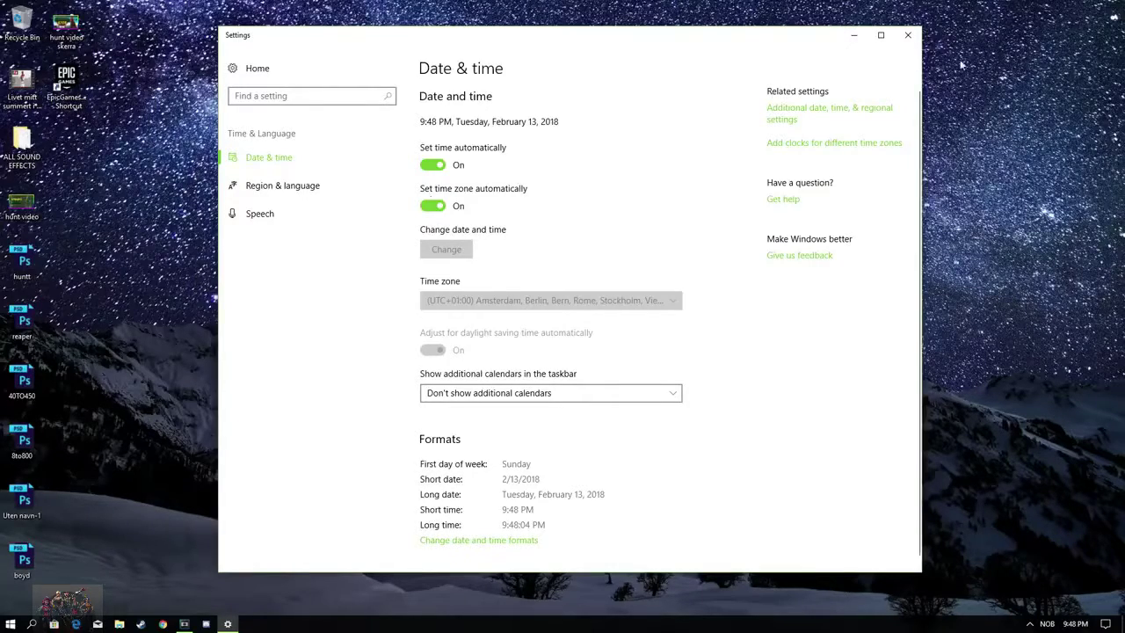
click(907, 36)
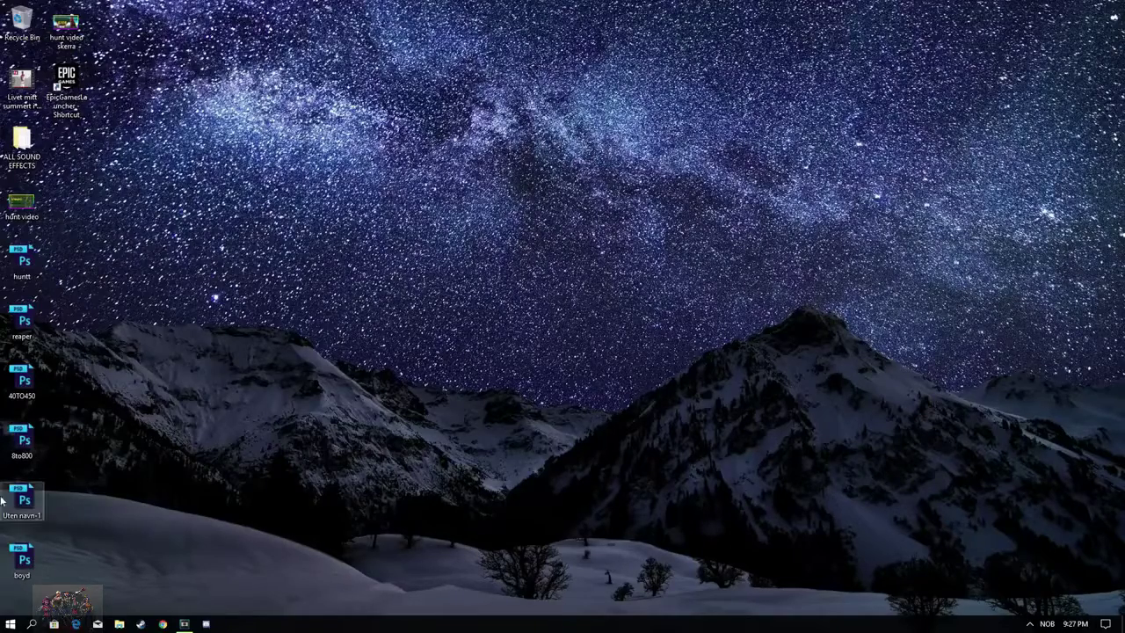
Search for cmd and start Command Prompt as administrator
key(super)
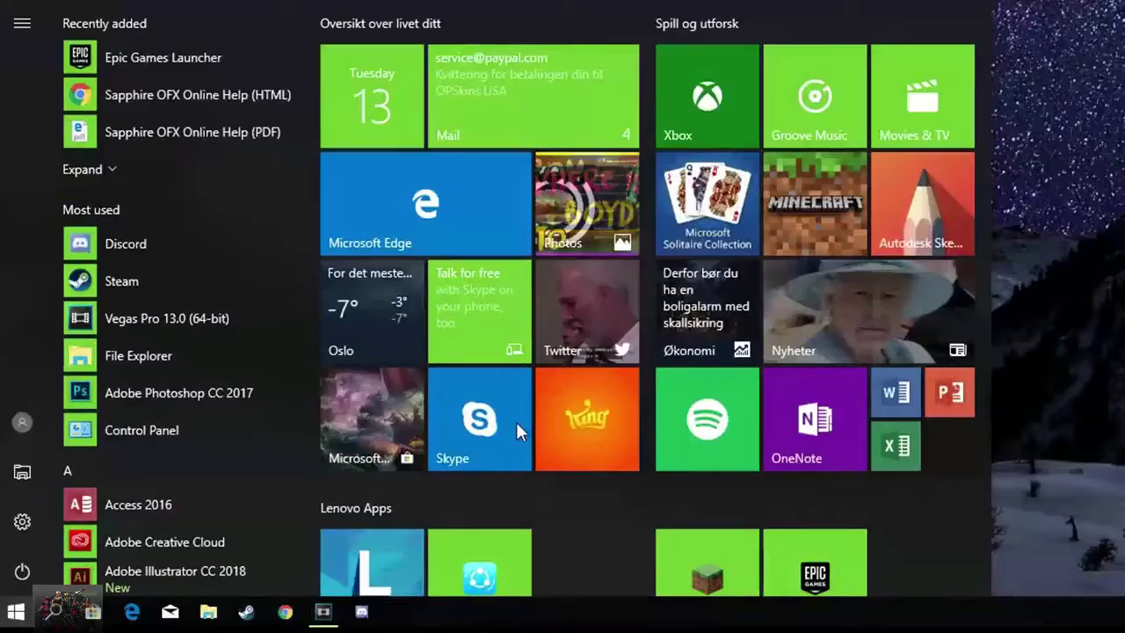
text(cmd)
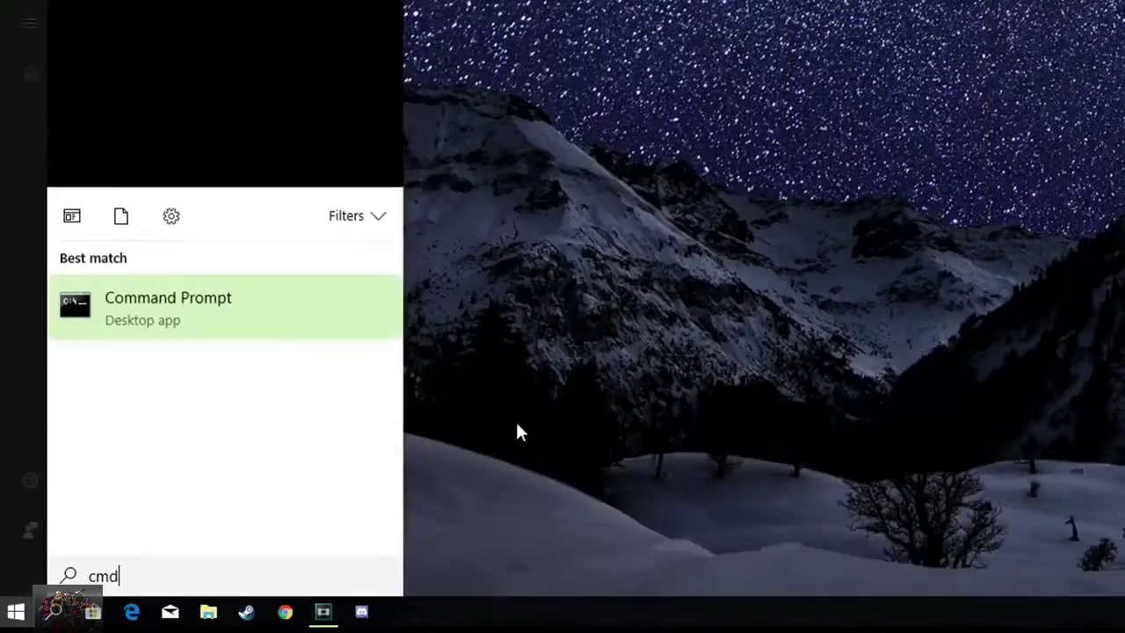
right_click(146, 131)
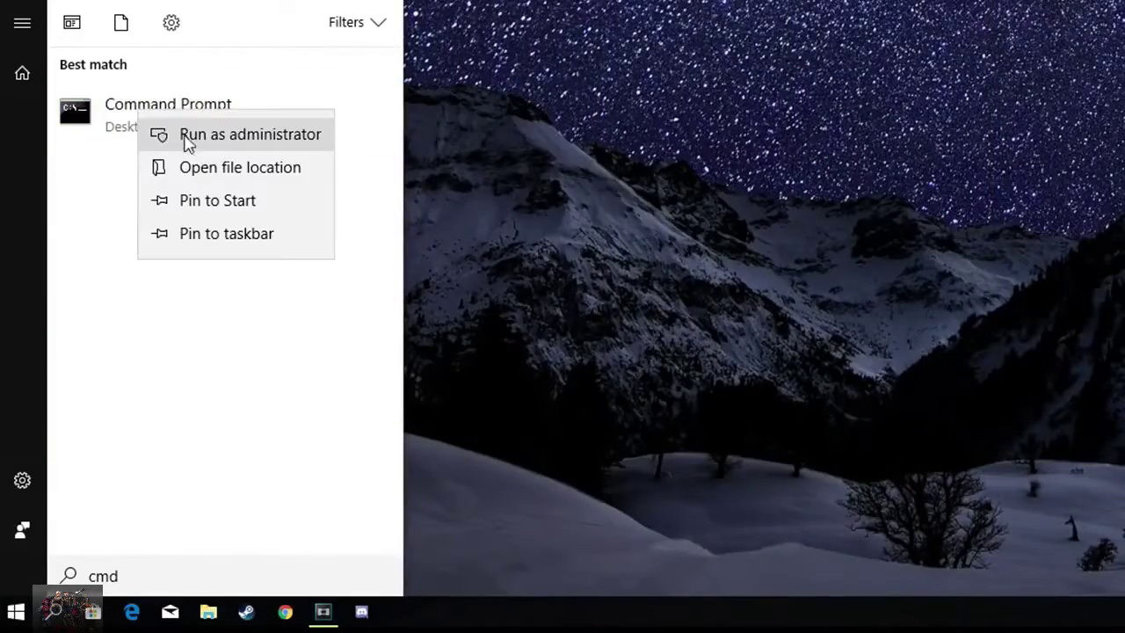
click(202, 141)
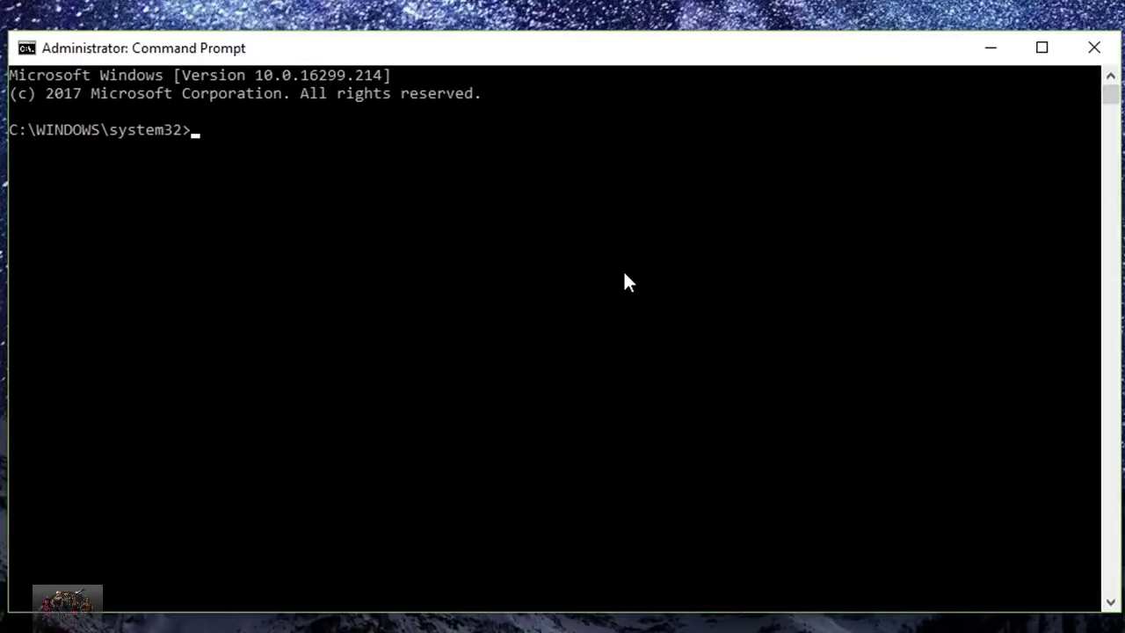
Run ipconfig and copy the Ethernet adapter's IPv4 address from the output
text(ipconfig)
key(Return)
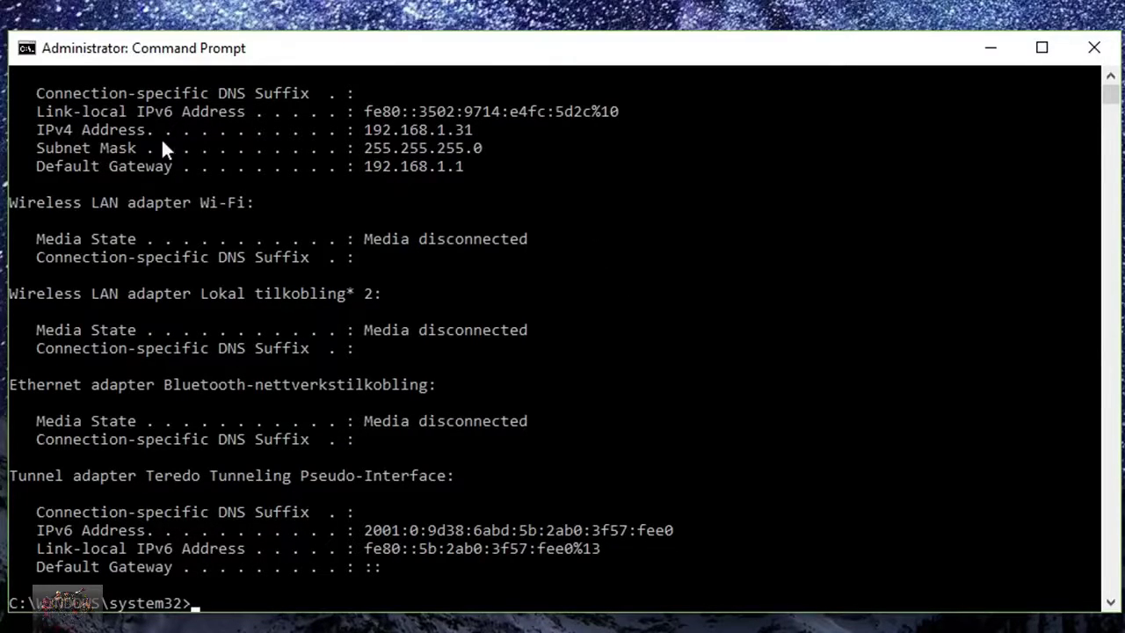
click(396, 130)
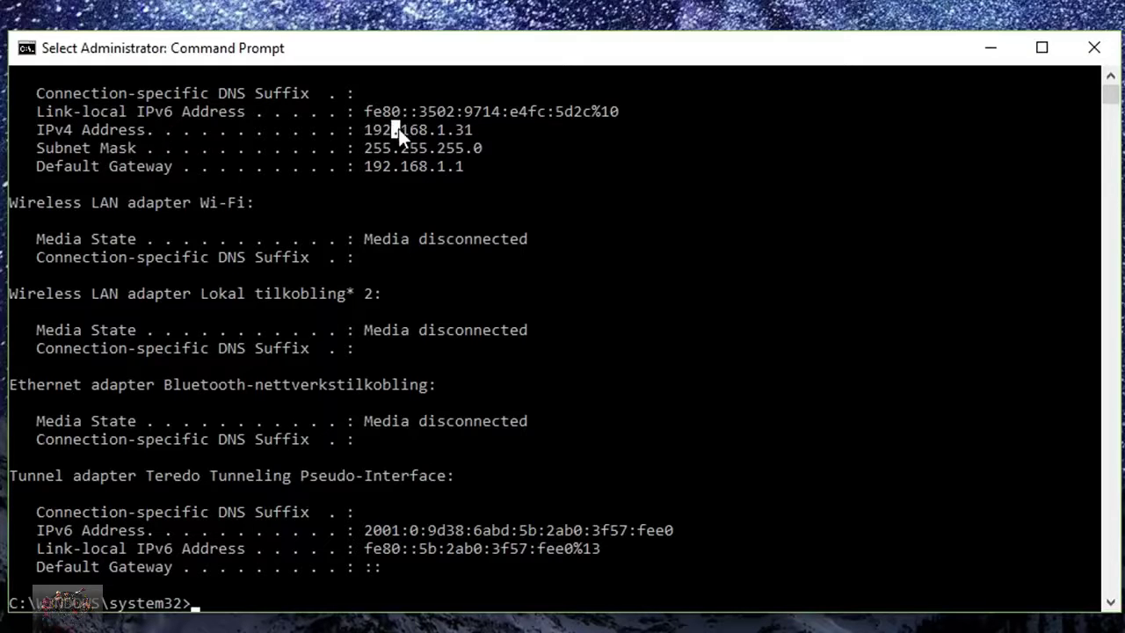
drag(477, 133, 370, 127)
key(ctrl+c)
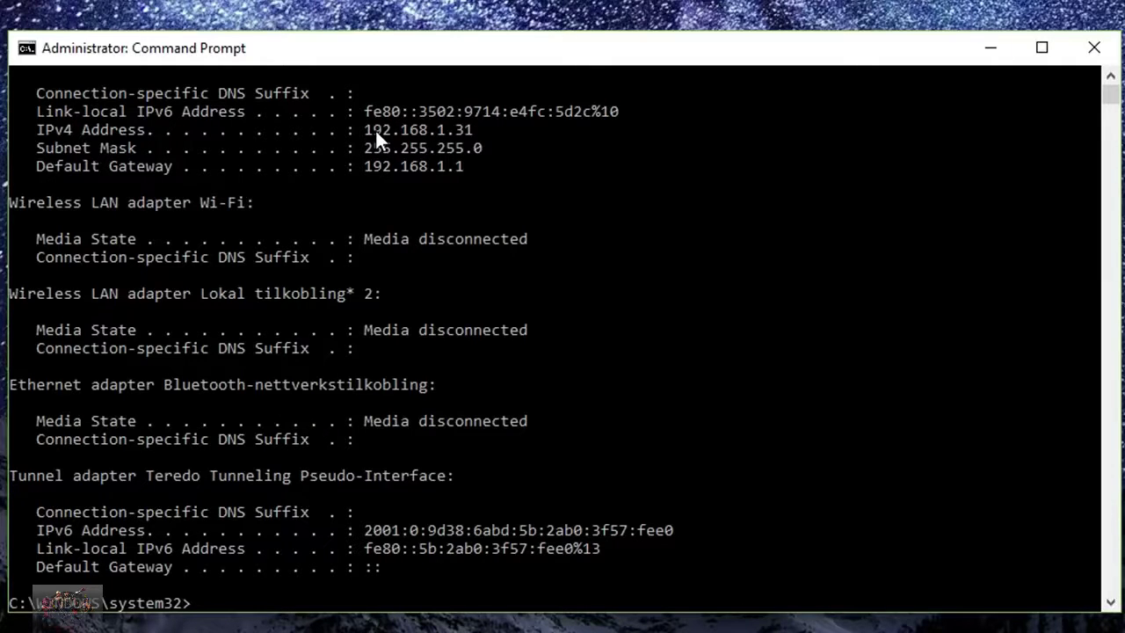
Release the current IP address with "ipconfig /release" and request a new one with "ipconfig /renew"
text(ipconfig /release)
key(Return)
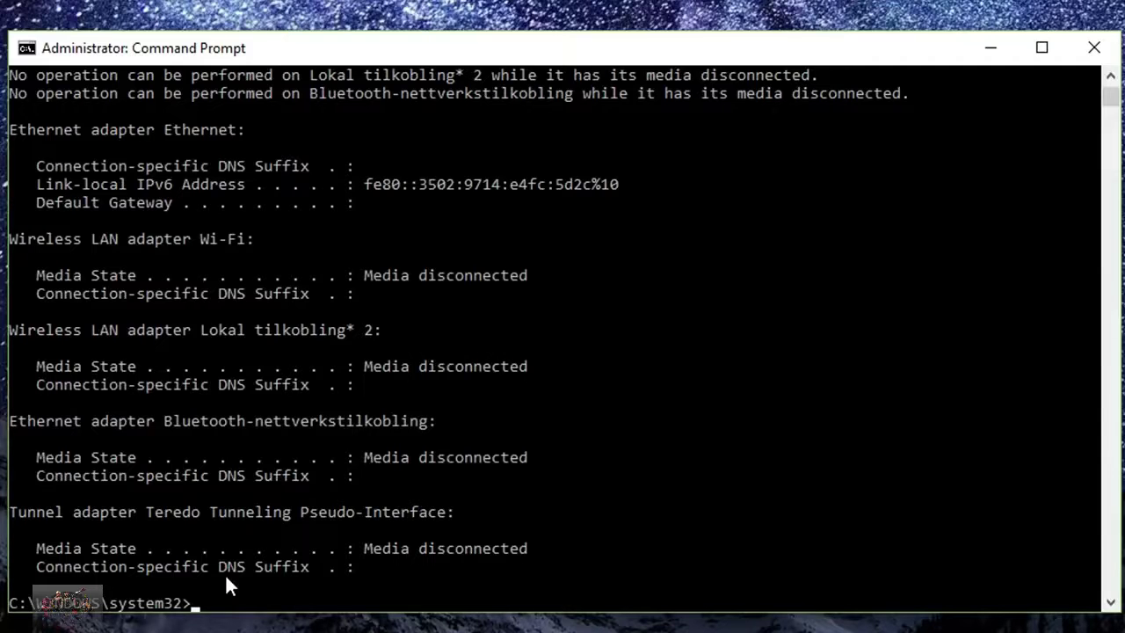
text(ipconfig /)
text(relea)
key(BackSpace)
key(BackSpace)
key(BackSpace)
text(new)
key(Return)
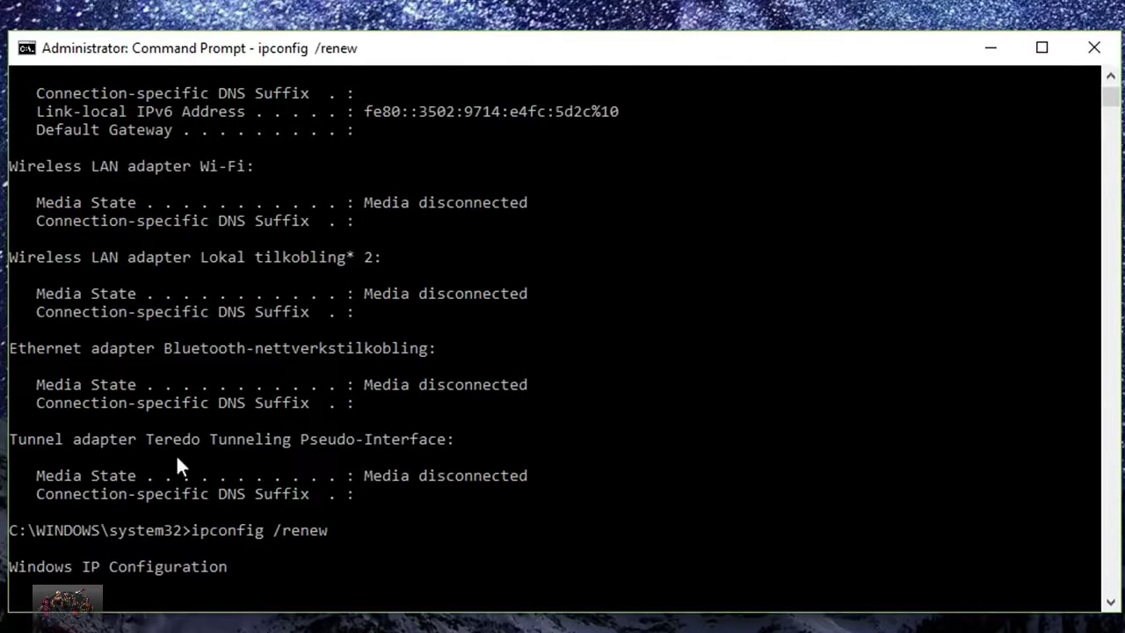
drag(239, 567, 67, 564)
click(331, 583)
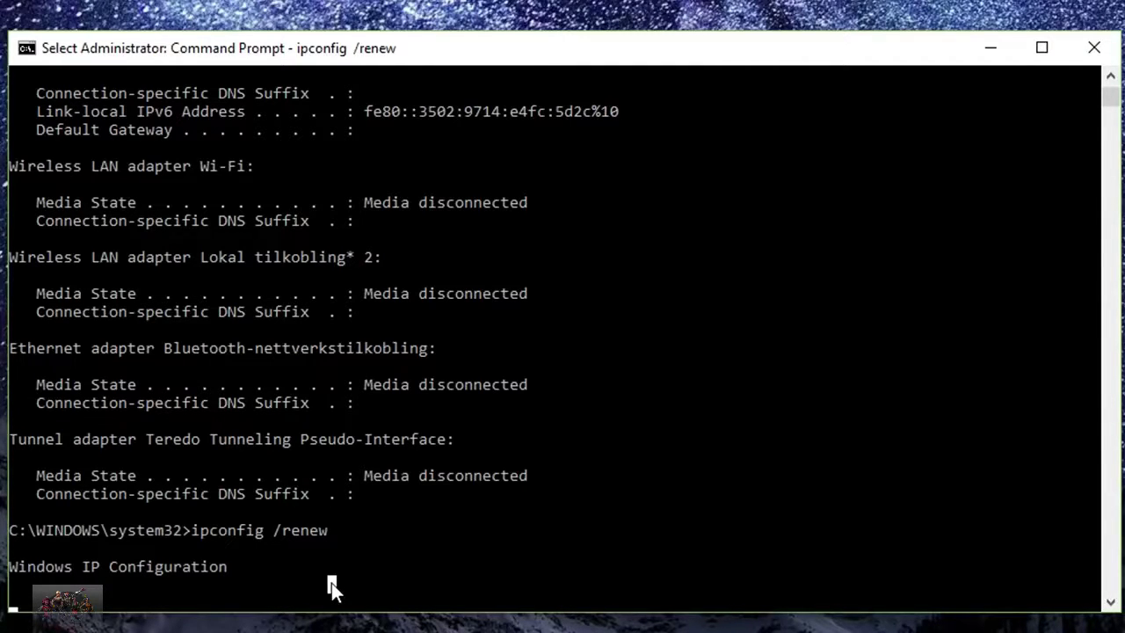
drag(237, 569, 10, 547)
click(12, 547)
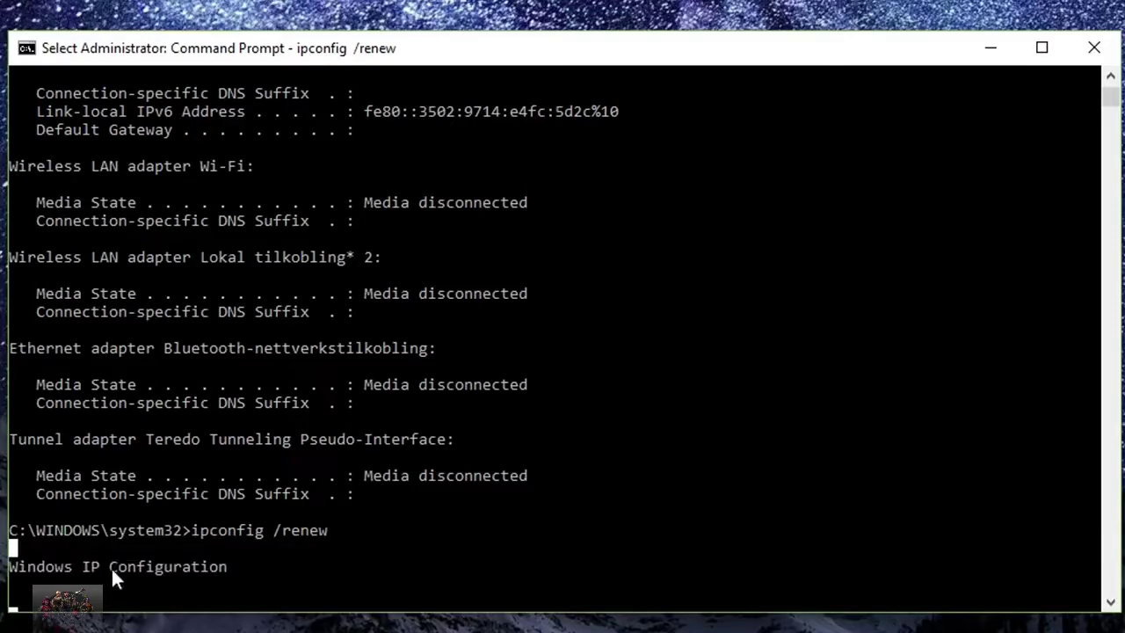